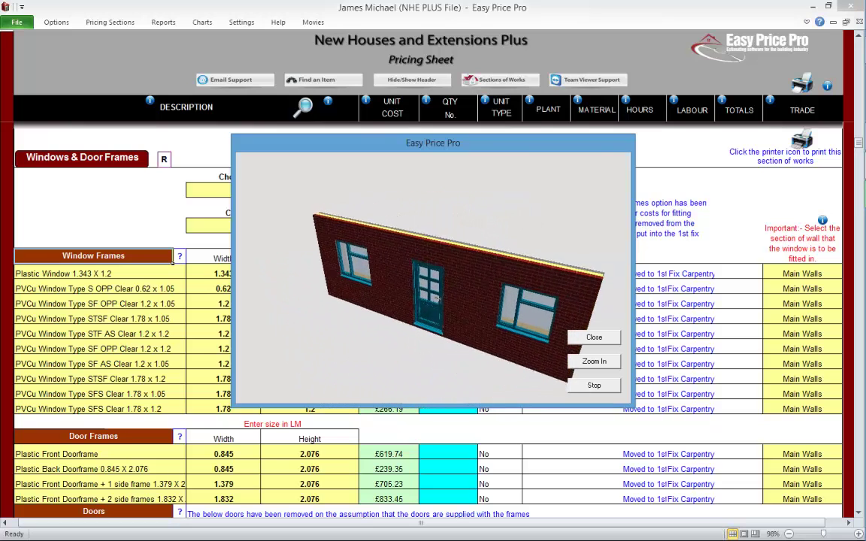
Close the 3D wall animation, view the sections of works overview and return to the pricing sheet.
{"action": "left_click", "coordinate": [594, 337]}
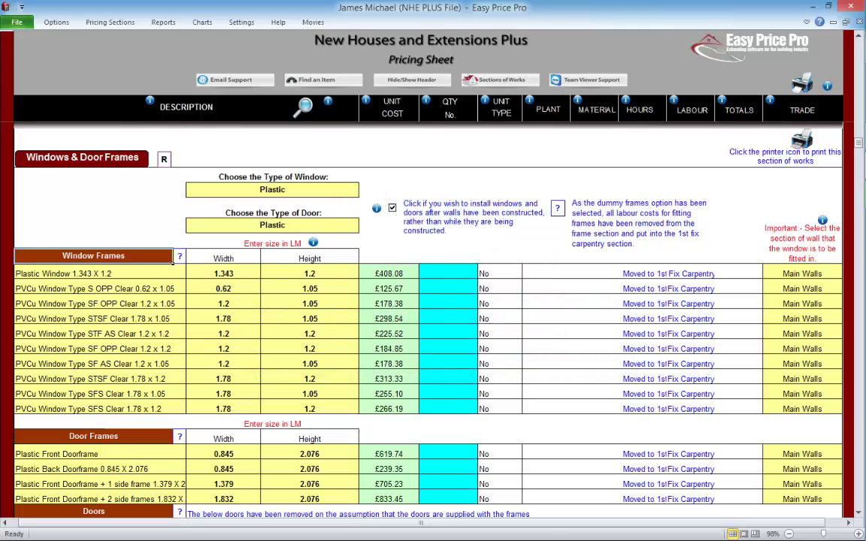
{"action": "left_click", "coordinate": [499, 80]}
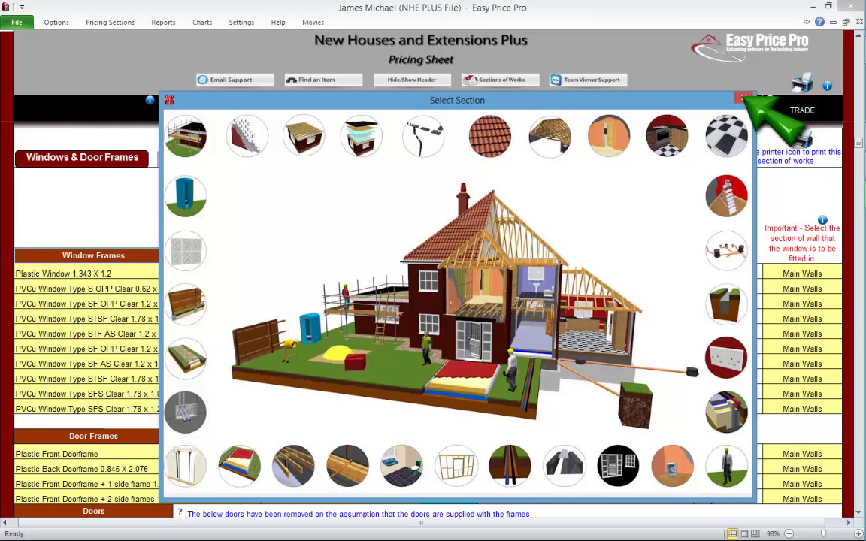
{"action": "left_click", "coordinate": [743, 98]}
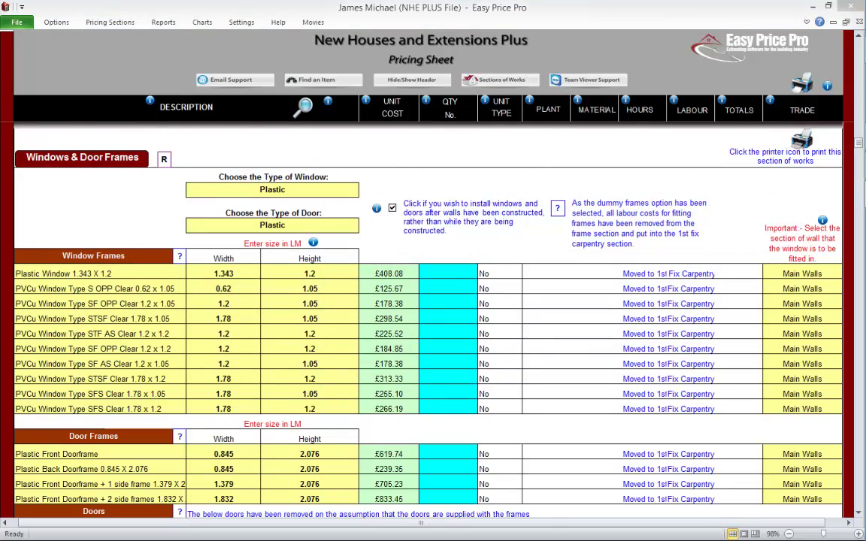
Set the type of window to Softwood and the type of door to Hardwood in the Windows & Door Frames section.
{"action": "left_click", "coordinate": [315, 188]}
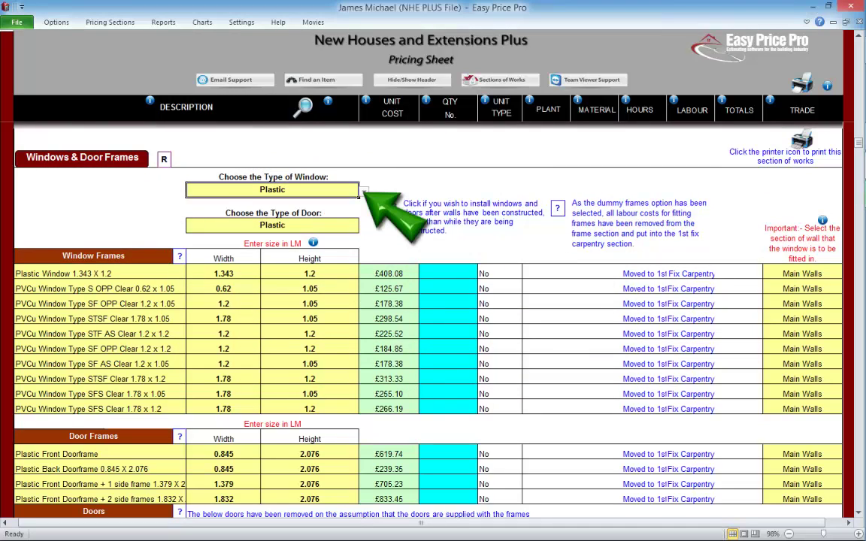
{"action": "left_click", "coordinate": [364, 191]}
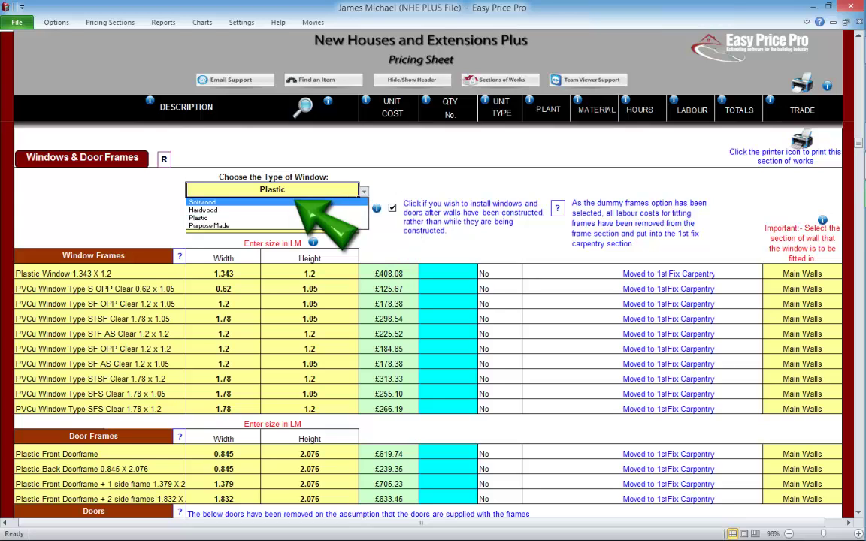
{"action": "left_click", "coordinate": [301, 201]}
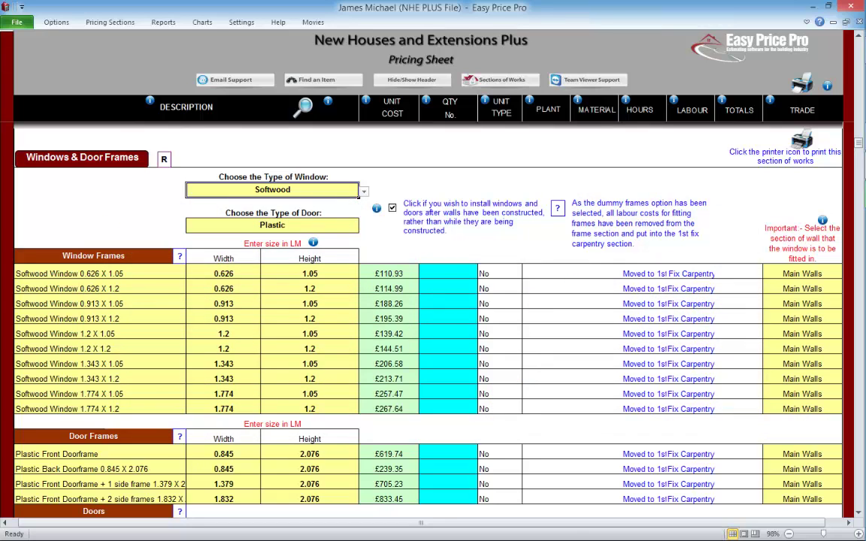
{"action": "left_click", "coordinate": [284, 226]}
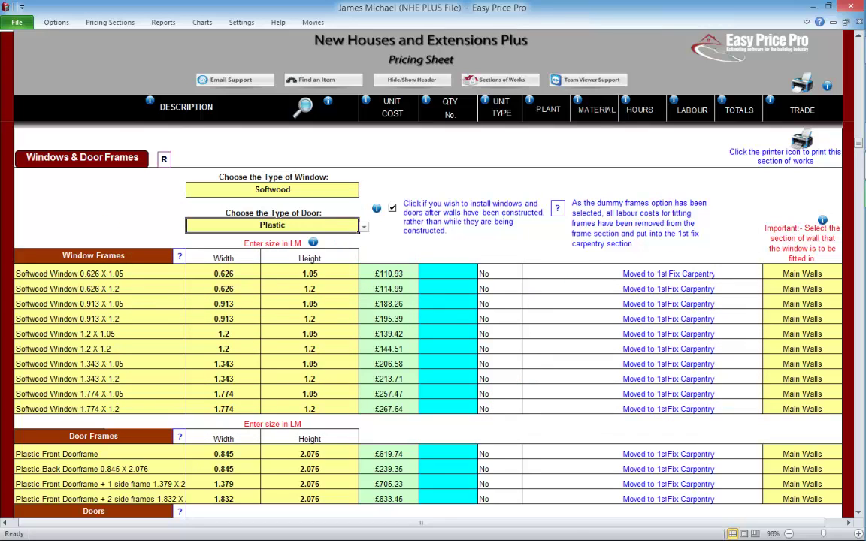
{"action": "left_click", "coordinate": [364, 226]}
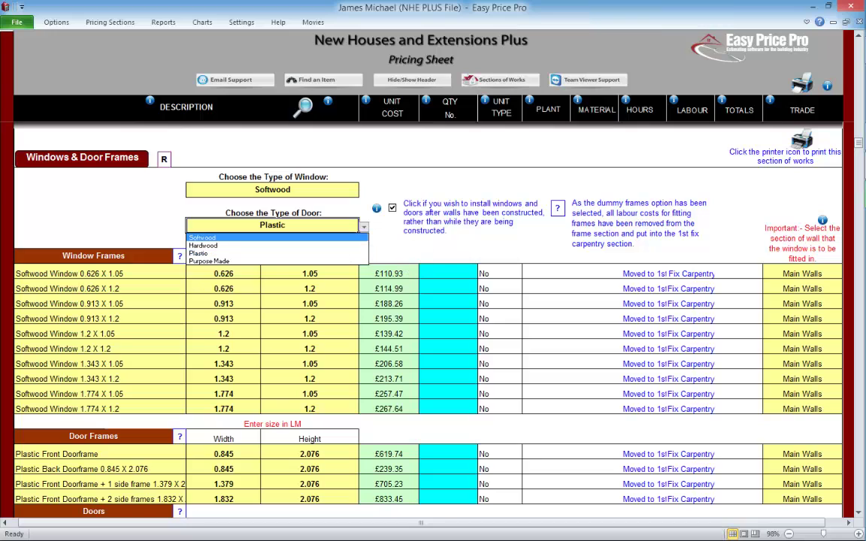
{"action": "left_click", "coordinate": [217, 246]}
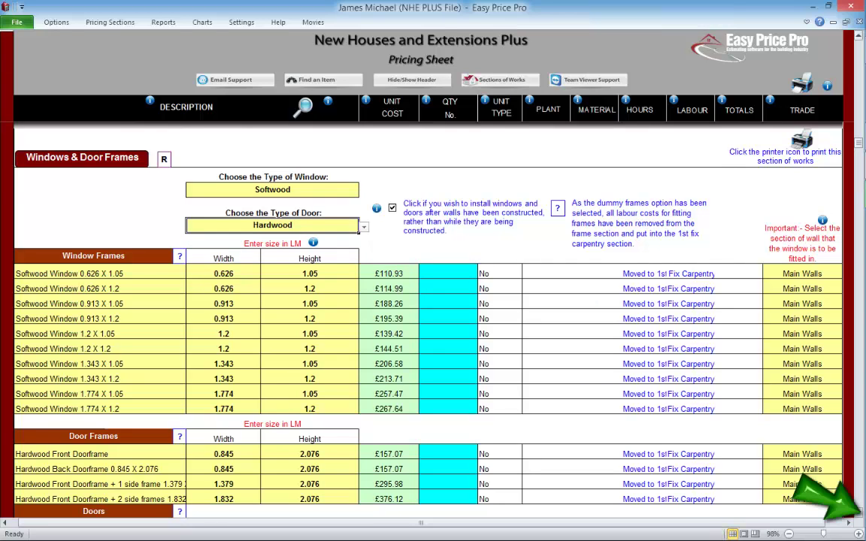
Look through the door and frame listings and set both the window type and the door type back to Plastic.
{"action": "scroll", "coordinate": [856, 517], "scroll_direction": "down", "scroll_amount": 1}
{"action": "scroll", "coordinate": [855, 517], "scroll_direction": "down", "scroll_amount": 5}
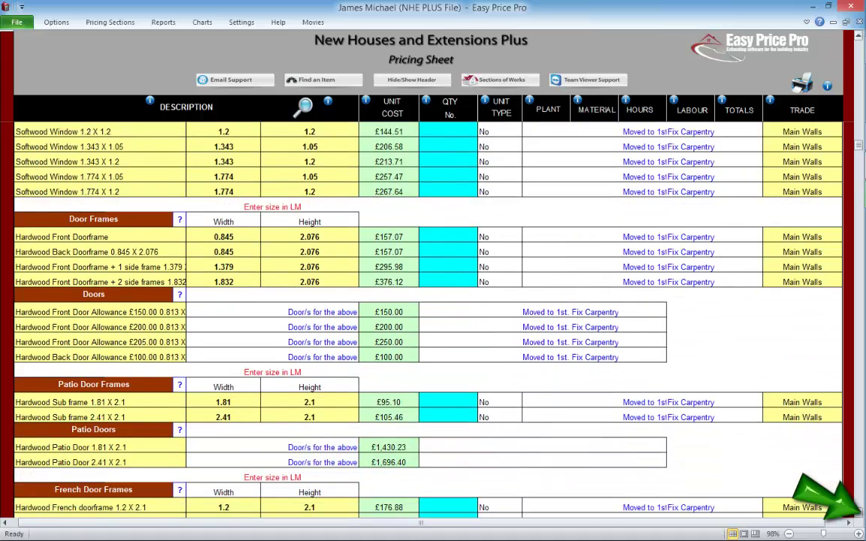
{"action": "scroll", "coordinate": [855, 517], "scroll_direction": "down", "scroll_amount": 3}
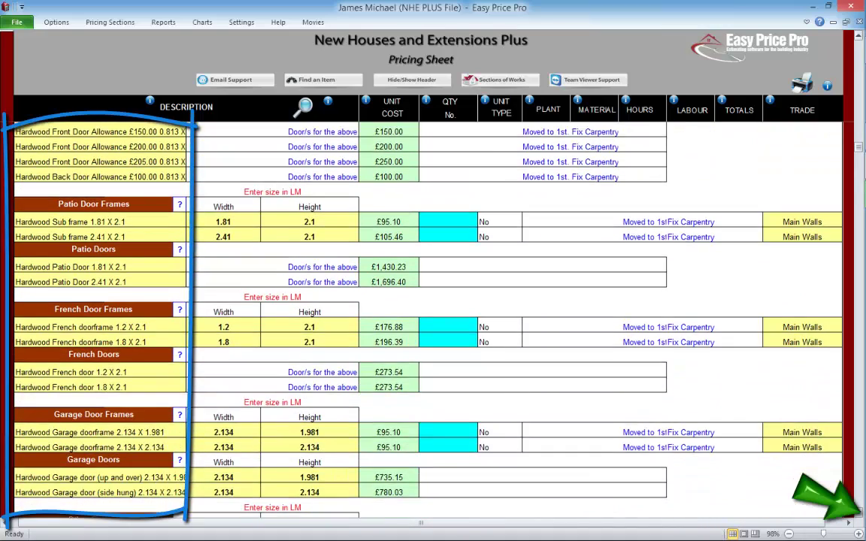
{"action": "scroll", "coordinate": [855, 517], "scroll_direction": "up", "scroll_amount": 4}
{"action": "scroll", "coordinate": [428, 316], "scroll_direction": "up", "scroll_amount": 5}
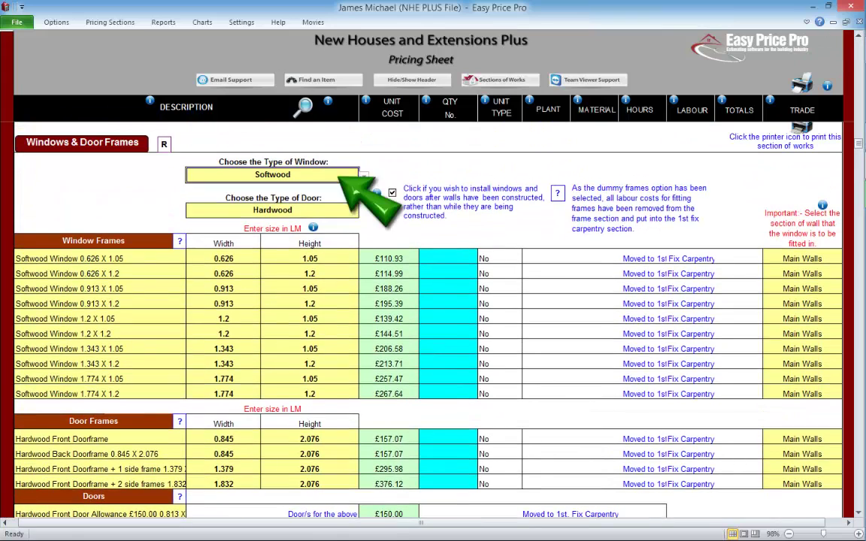
{"action": "left_click", "coordinate": [362, 176]}
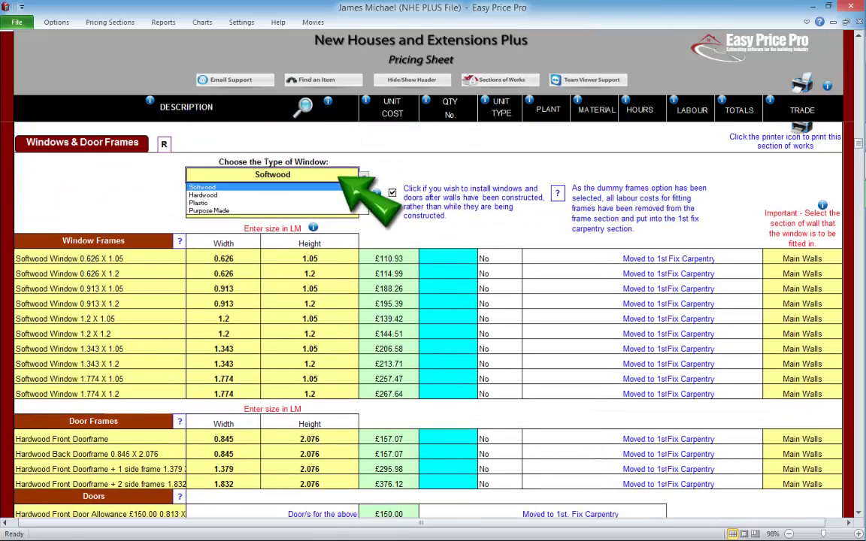
{"action": "left_click", "coordinate": [200, 200]}
{"action": "left_click", "coordinate": [363, 212]}
{"action": "left_click", "coordinate": [202, 295]}
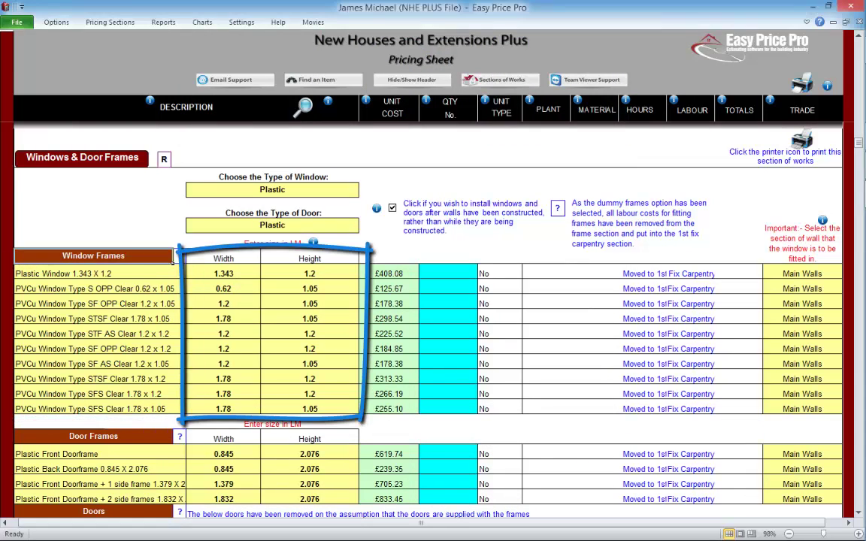
Change the first window frame item to Plastic Window 1.343 X 1.05.
{"action": "left_click", "coordinate": [100, 273]}
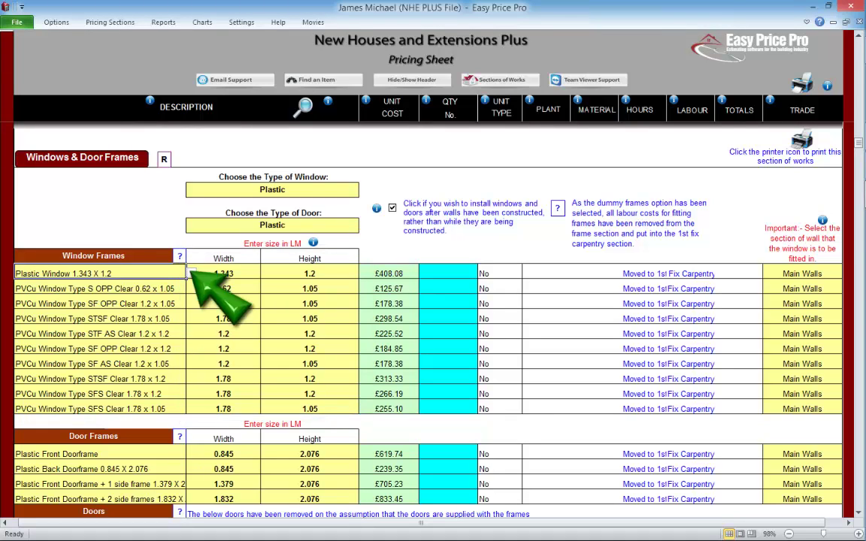
{"action": "left_click", "coordinate": [191, 274]}
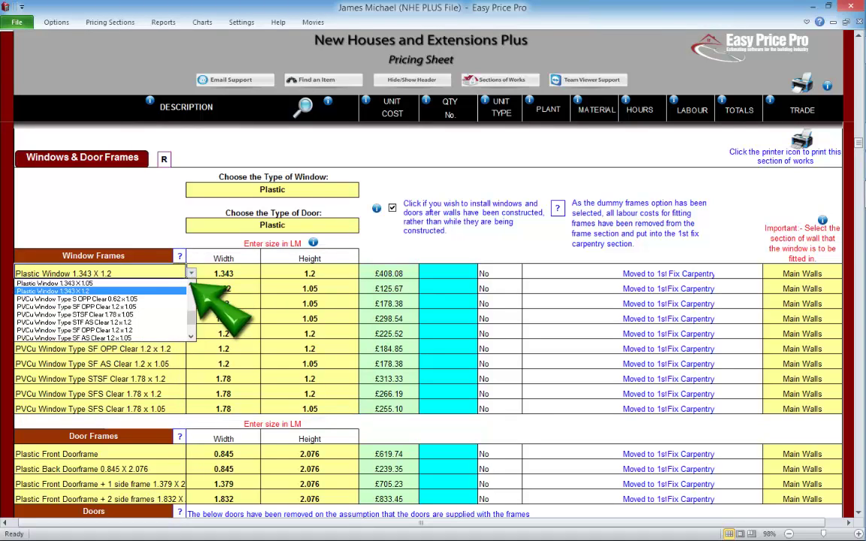
{"action": "left_click", "coordinate": [54, 282]}
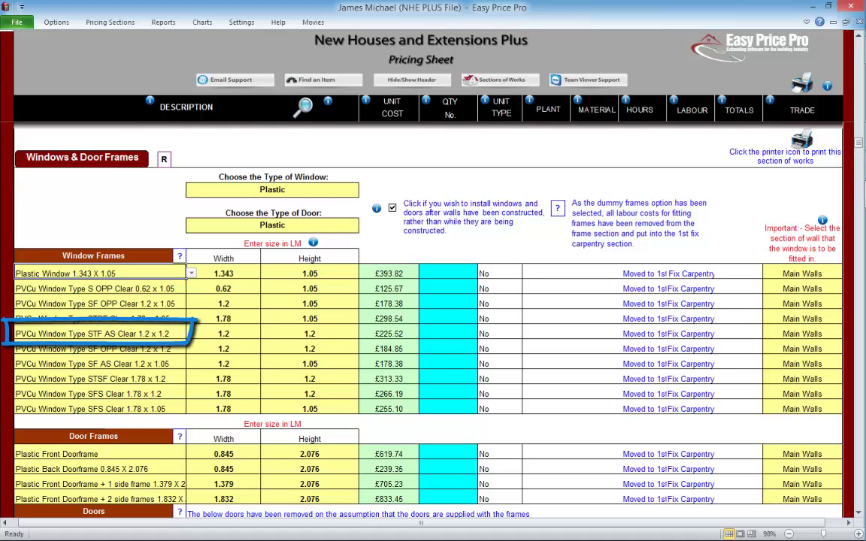
Enter a quantity of 7 for the PVCu Window Type STF AS Clear 1.2 x 1.2 and consult the dummy frame help.
{"action": "left_click", "coordinate": [473, 335]}
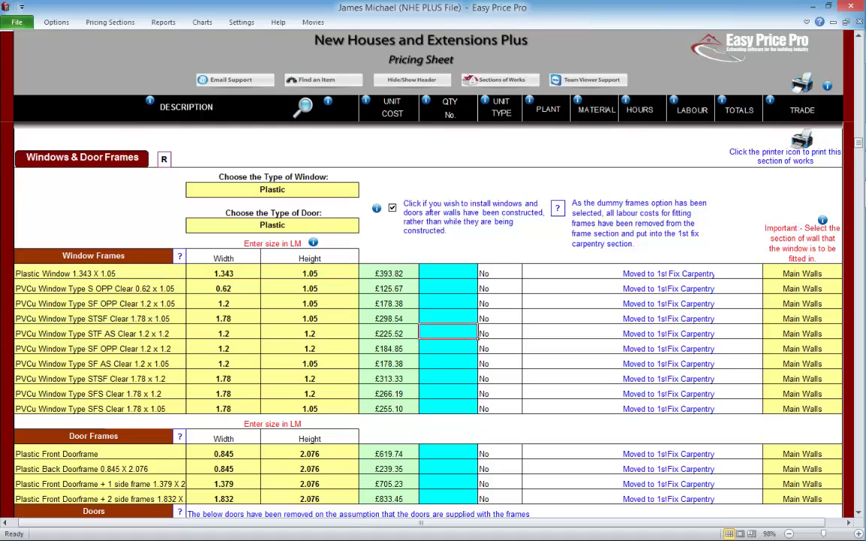
{"action": "type", "text": "7"}
{"action": "key", "text": "Return"}
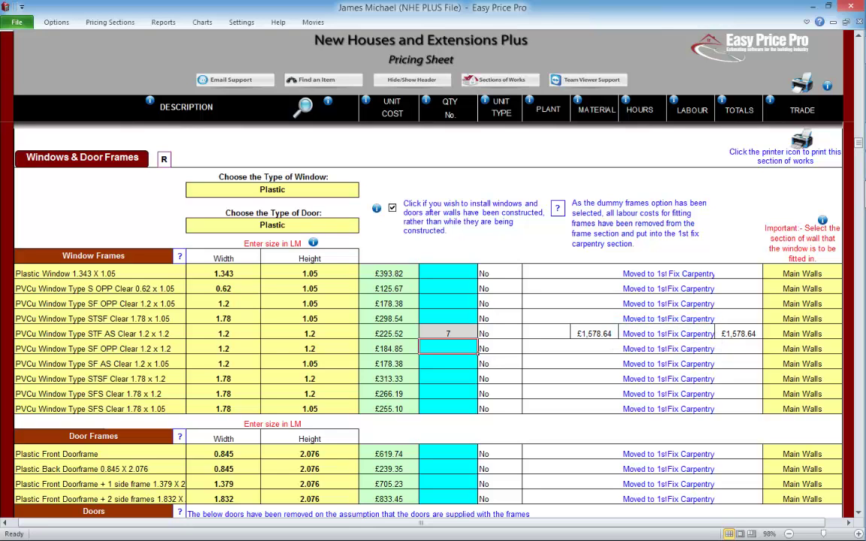
{"action": "left_click", "coordinate": [558, 207]}
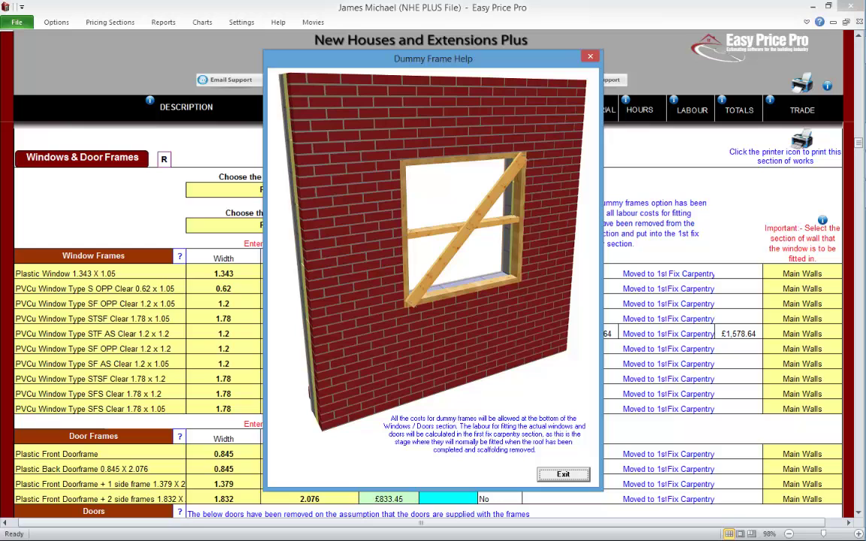
{"action": "left_click", "coordinate": [565, 474]}
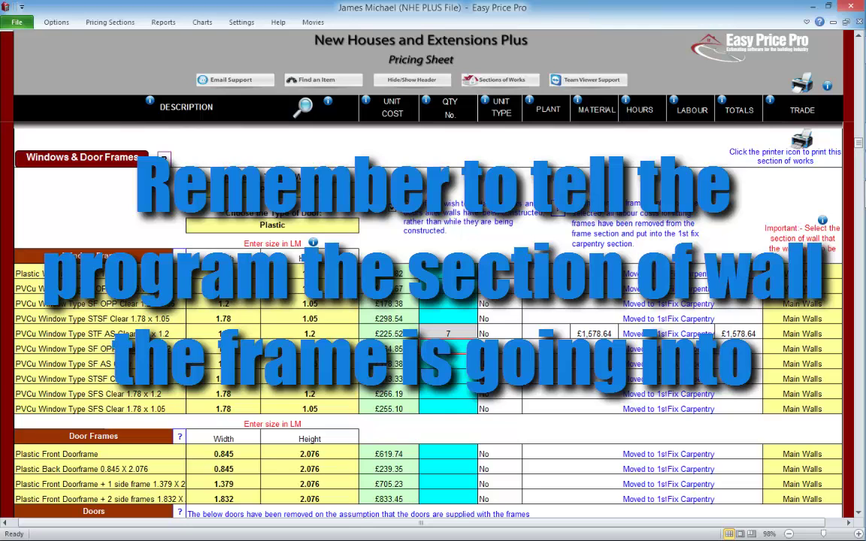
Assign the PVCu Window Type STF AS Clear 1.2 x 1.2 to the Main Walls section.
{"action": "left_click", "coordinate": [802, 334]}
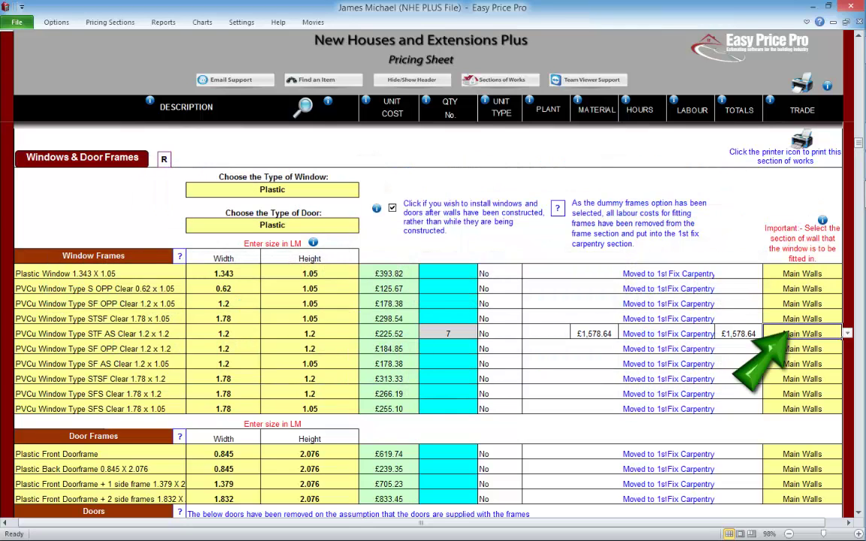
{"action": "left_click", "coordinate": [847, 334]}
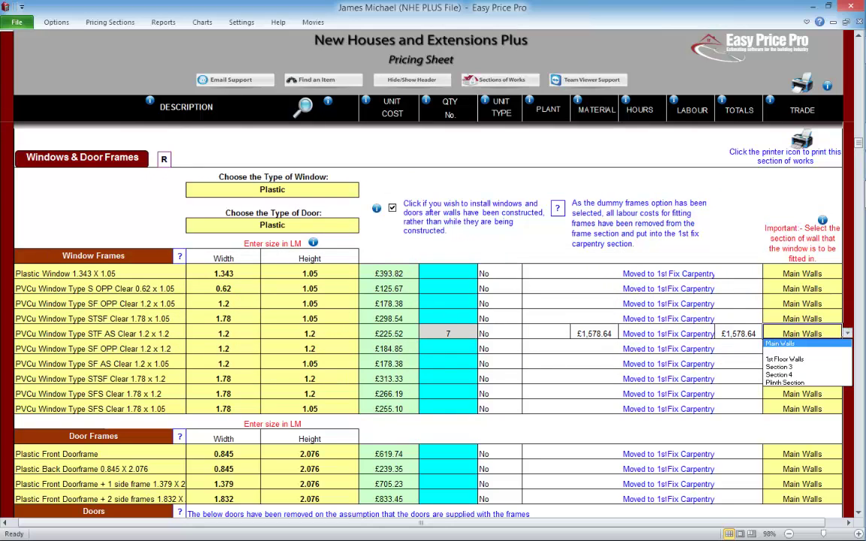
{"action": "left_click", "coordinate": [804, 343]}
Enter a quantity of 7 for the PVCu Window Type SF OPP Clear 1.2 x 1.2 and assign it to 1st Floor Walls.
{"action": "left_click", "coordinate": [448, 347]}
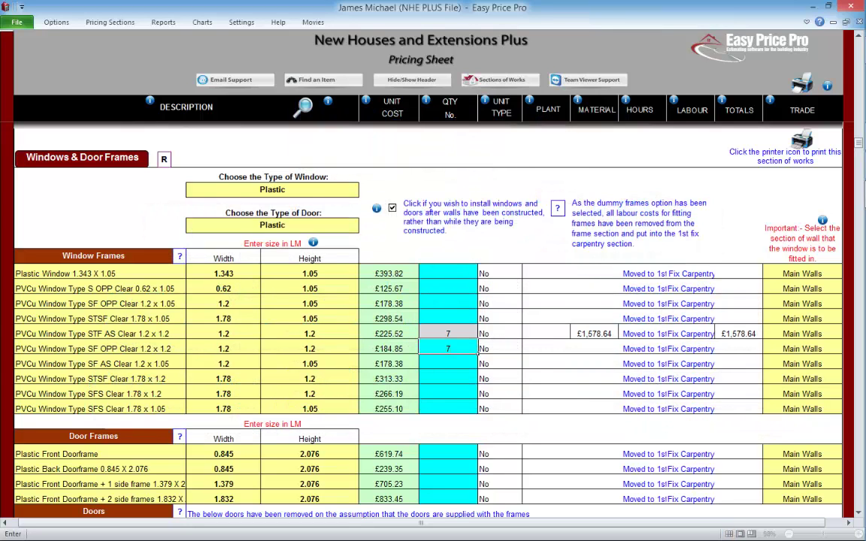
{"action": "type", "text": "7"}
{"action": "key", "text": "Return"}
{"action": "left_click", "coordinate": [802, 349]}
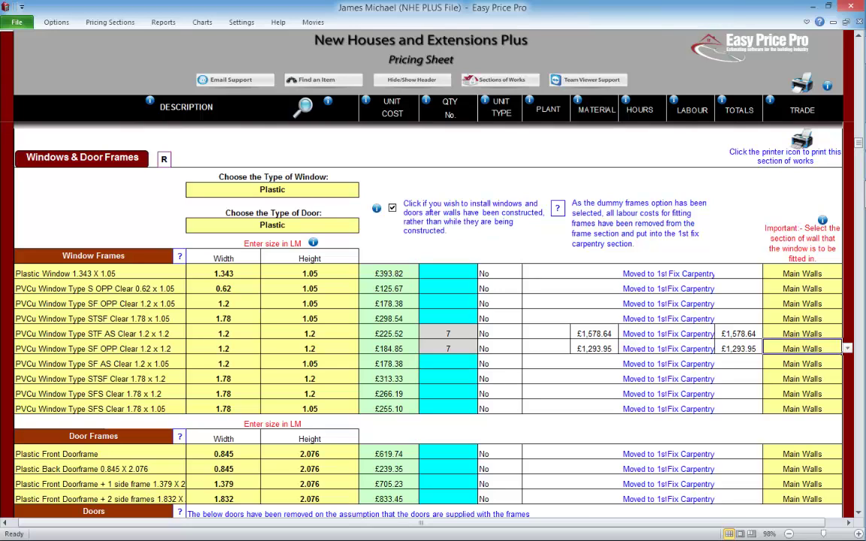
{"action": "left_click", "coordinate": [847, 349]}
{"action": "left_click", "coordinate": [786, 373]}
Enter a quantity of 2 for the PVCu Window Type STSF Clear 1.78 x 1.2.
{"action": "left_click", "coordinate": [448, 379]}
{"action": "type", "text": "2"}
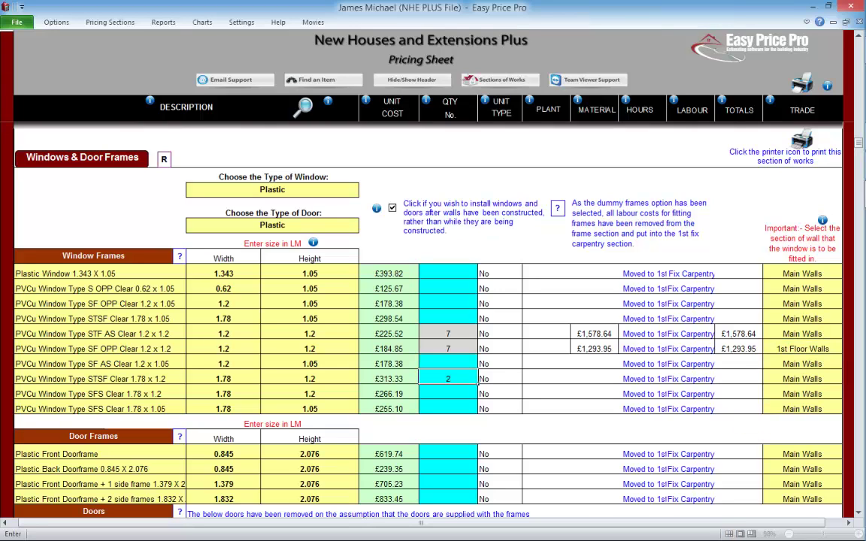
{"action": "key", "text": "Return"}
Enter a quantity of 1 for the PVCu Window Type SFS Clear 1.78 x 1.2 and assign it to 1st Floor Walls.
{"action": "type", "text": "1"}
{"action": "key", "text": "Return"}
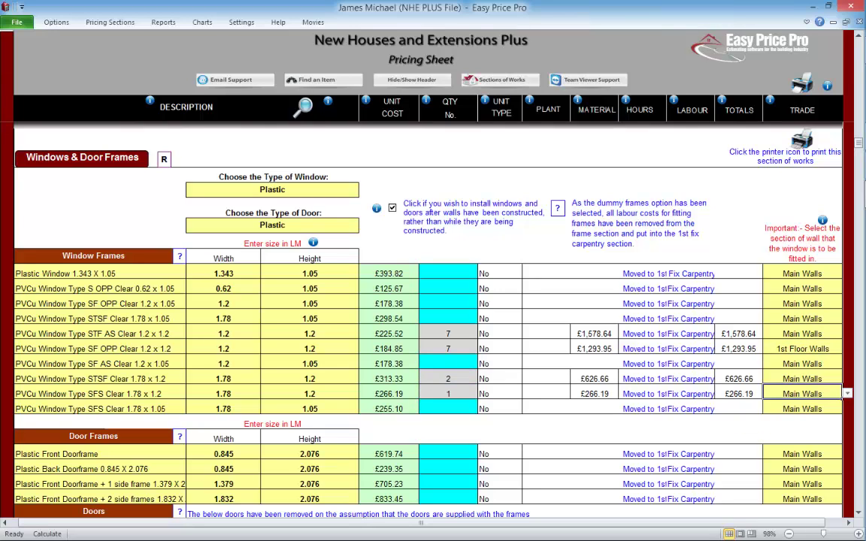
{"action": "left_click", "coordinate": [802, 394]}
{"action": "left_click", "coordinate": [847, 394]}
{"action": "left_click", "coordinate": [783, 419]}
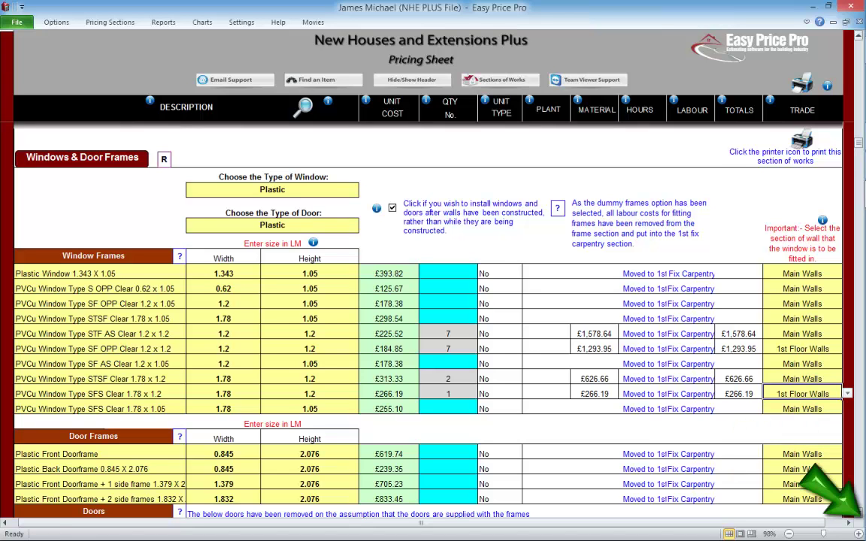
Check the available plastic door frames and enter a quantity of 1 for the Plastic Front Doorframe + 2 side frames.
{"action": "scroll", "coordinate": [451, 315], "scroll_direction": "down", "scroll_amount": 1}
{"action": "scroll", "coordinate": [433, 316], "scroll_direction": "down", "scroll_amount": 6}
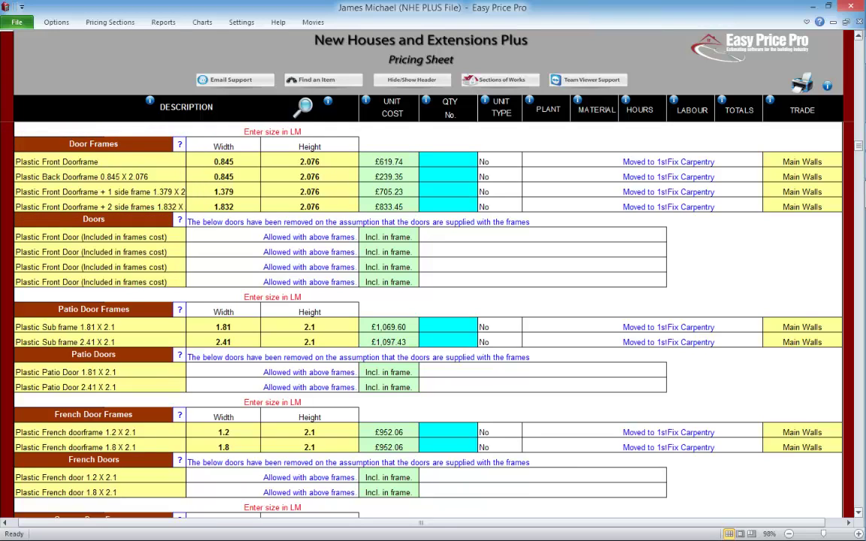
{"action": "left_click", "coordinate": [99, 161]}
{"action": "left_click", "coordinate": [192, 161]}
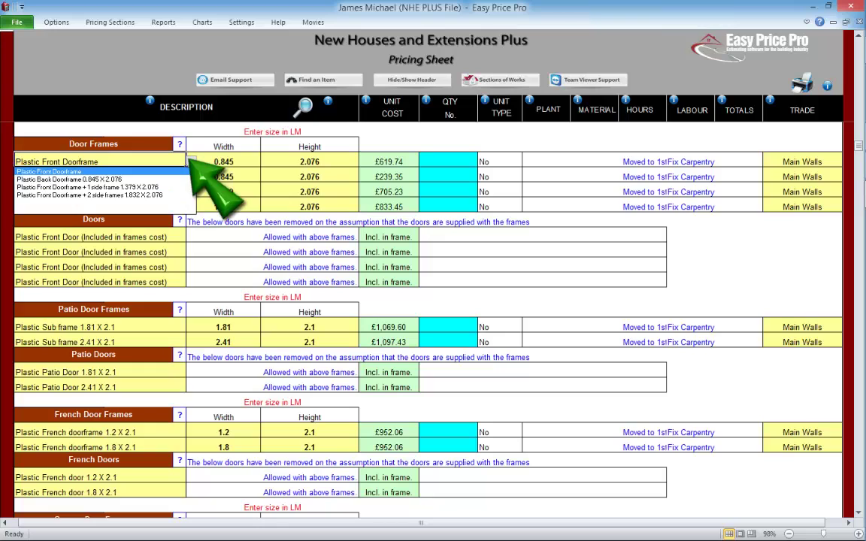
{"action": "left_click", "coordinate": [191, 161]}
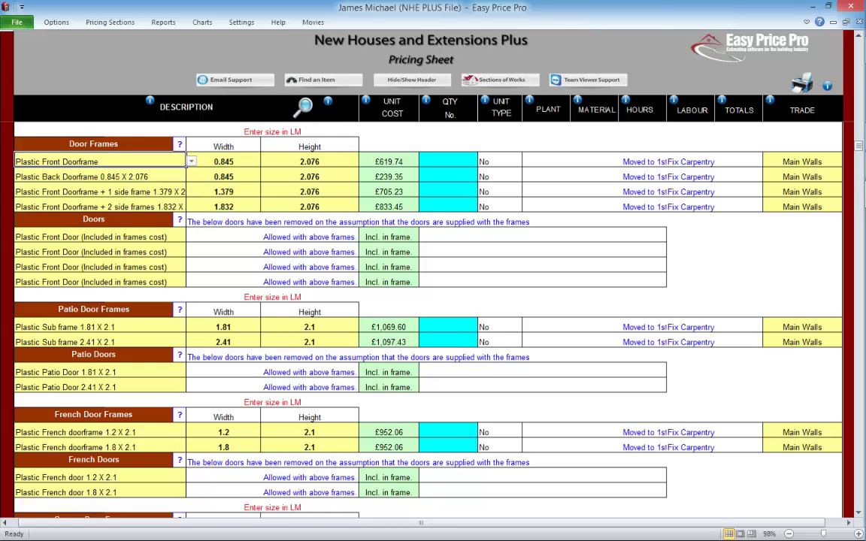
{"action": "left_click", "coordinate": [473, 206]}
{"action": "type", "text": "1"}
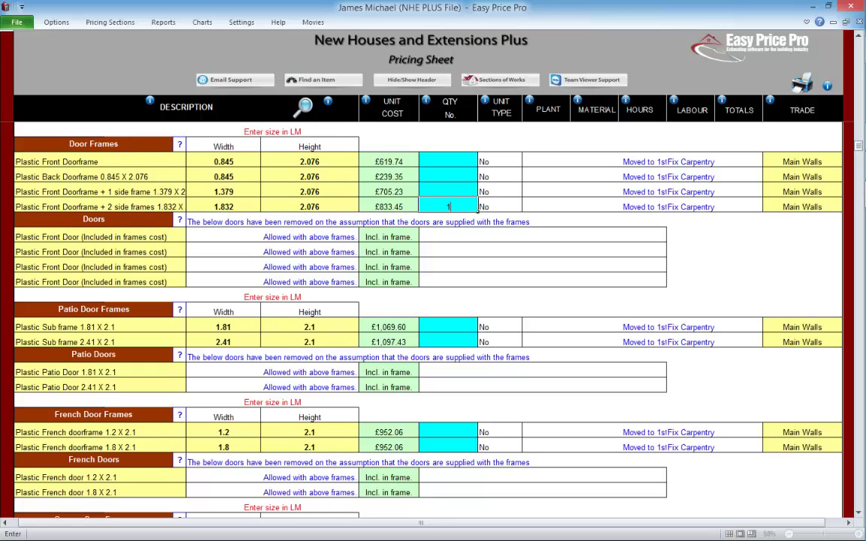
{"action": "key", "text": "Tab"}
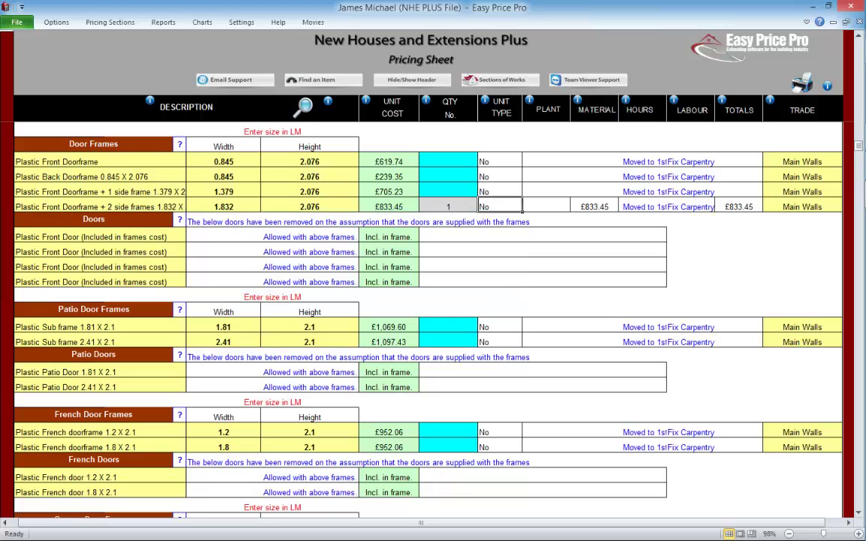
{"action": "left_click", "coordinate": [180, 220]}
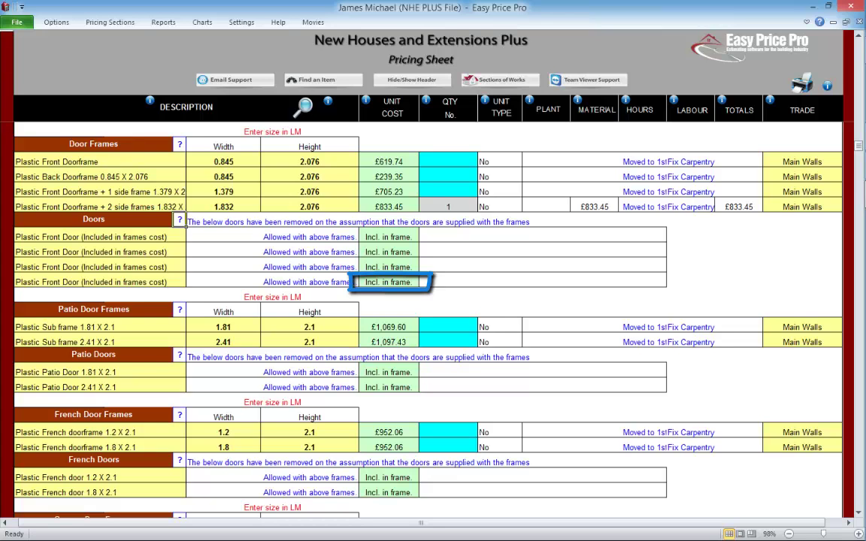
{"action": "scroll", "coordinate": [429, 315], "scroll_direction": "up", "scroll_amount": 4}
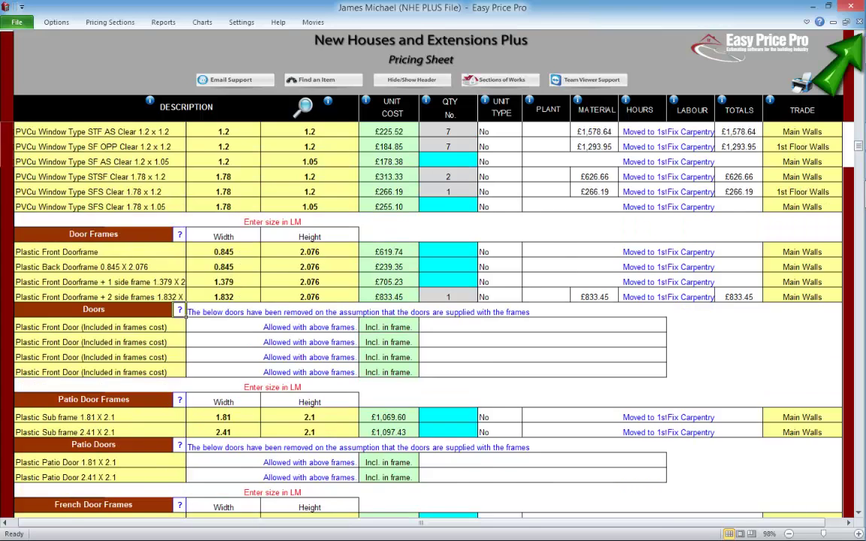
Set the type of door to Hardwood and check the hardwood door frames and door allowances.
{"action": "scroll", "coordinate": [428, 316], "scroll_direction": "up", "scroll_amount": 2}
{"action": "left_click", "coordinate": [363, 212]}
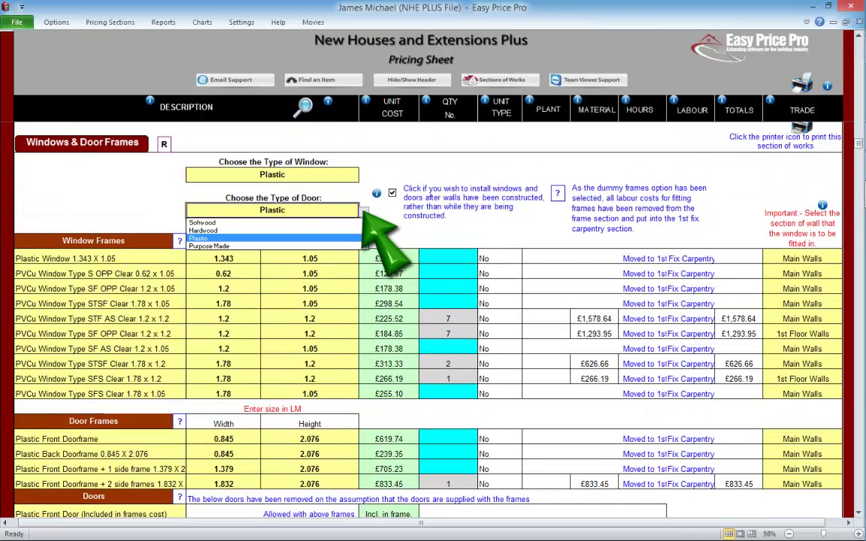
{"action": "key", "text": "Return"}
{"action": "scroll", "coordinate": [429, 316], "scroll_direction": "down", "scroll_amount": 3}
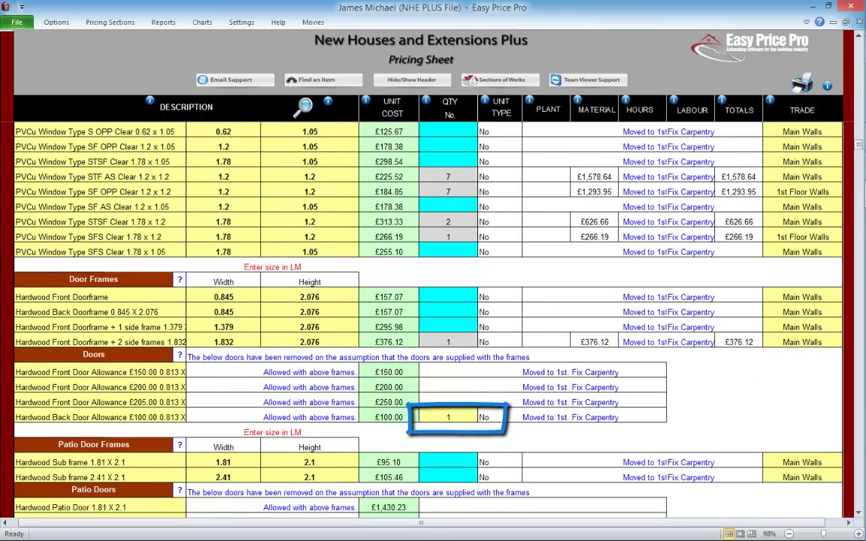
{"action": "scroll", "coordinate": [429, 316], "scroll_direction": "down", "scroll_amount": 1}
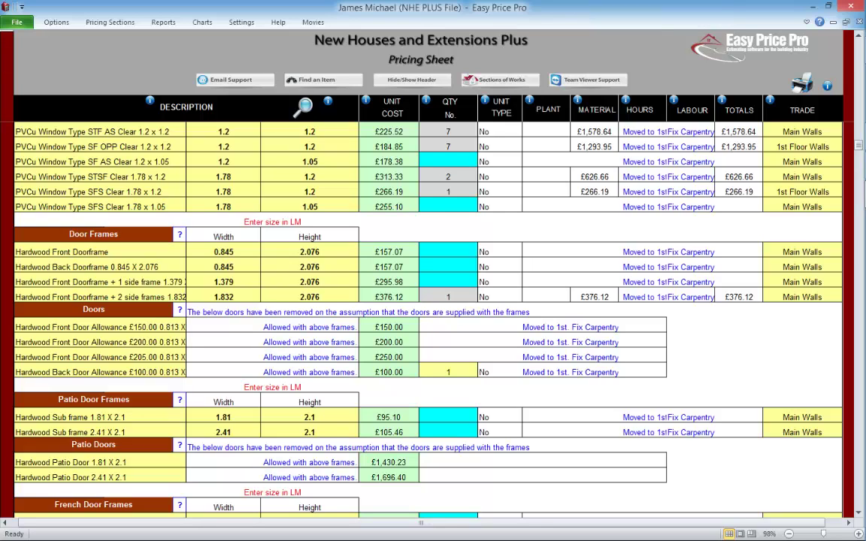
Set the type of door back to Plastic.
{"action": "left_click", "coordinate": [858, 36]}
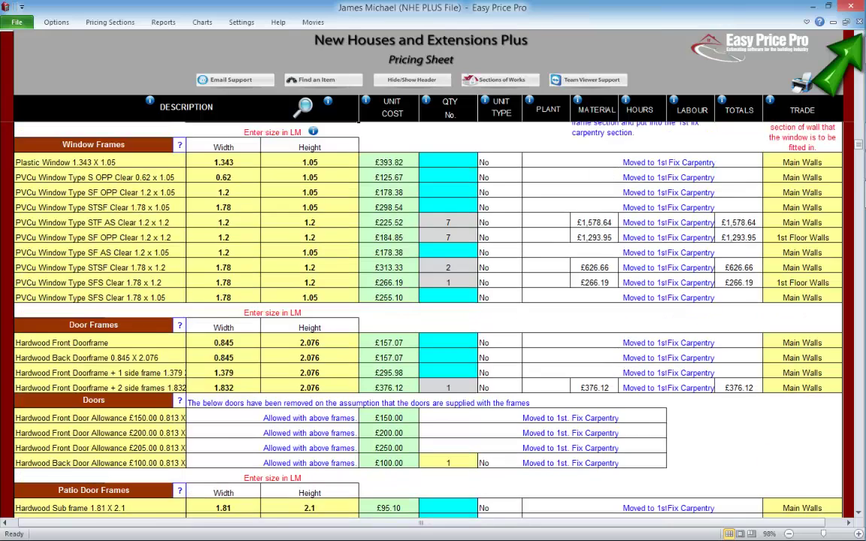
{"action": "left_click", "coordinate": [364, 212]}
{"action": "left_click", "coordinate": [203, 238]}
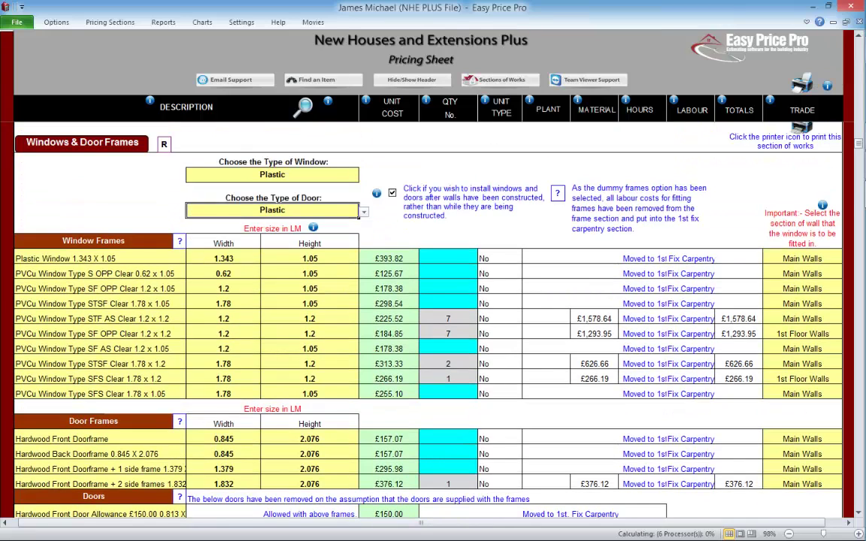
Enter a quantity of 3 for the Plastic Sub frame 2.41 X 2.1 under Patio Door Frames.
{"action": "scroll", "coordinate": [857, 513], "scroll_direction": "down", "scroll_amount": 3}
{"action": "scroll", "coordinate": [857, 513], "scroll_direction": "down", "scroll_amount": 5}
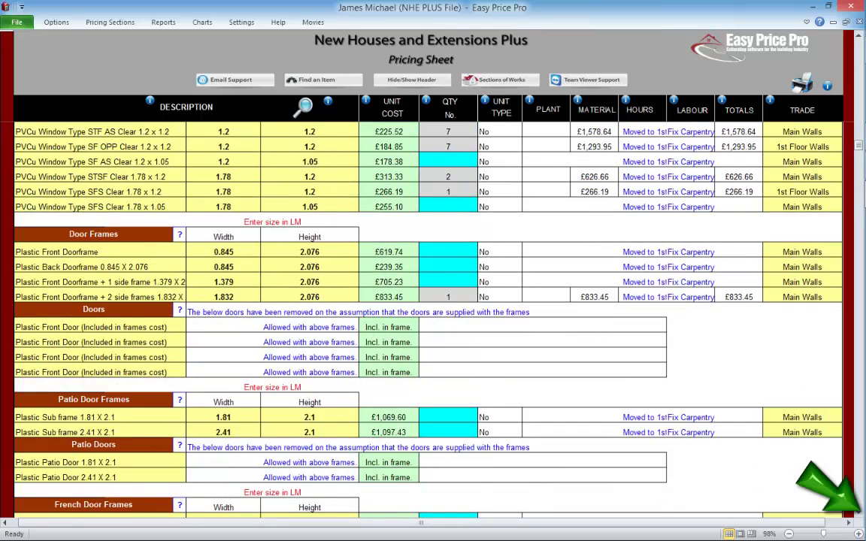
{"action": "scroll", "coordinate": [856, 512], "scroll_direction": "down", "scroll_amount": 1}
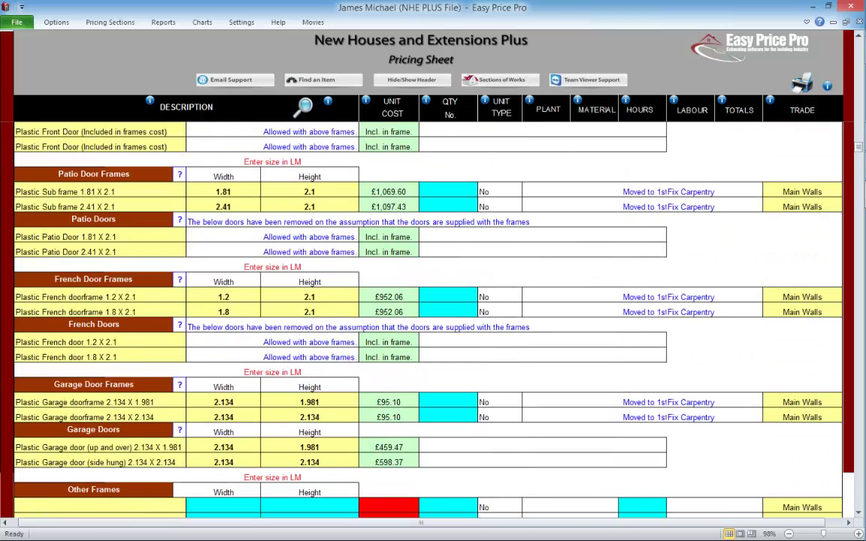
{"action": "left_click", "coordinate": [474, 209]}
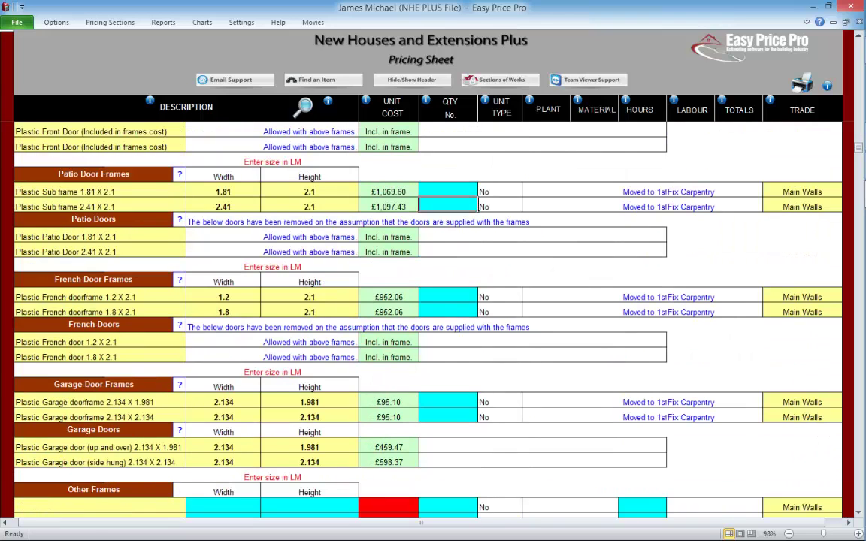
{"action": "type", "text": "3"}
{"action": "key", "text": "Return"}
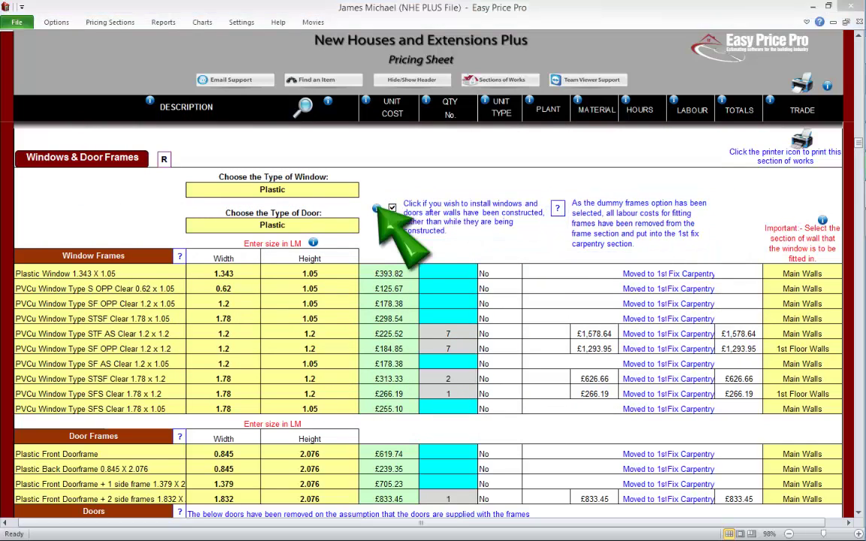
Read the explanation and the illustrated help for the dummy frames option, closing each window.
{"action": "left_click", "coordinate": [376, 208]}
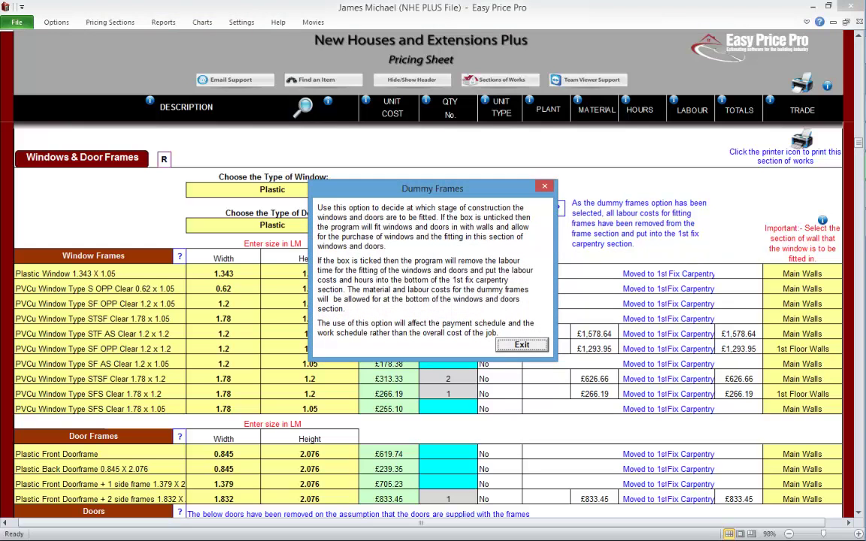
{"action": "left_click", "coordinate": [521, 344]}
{"action": "left_click", "coordinate": [557, 207]}
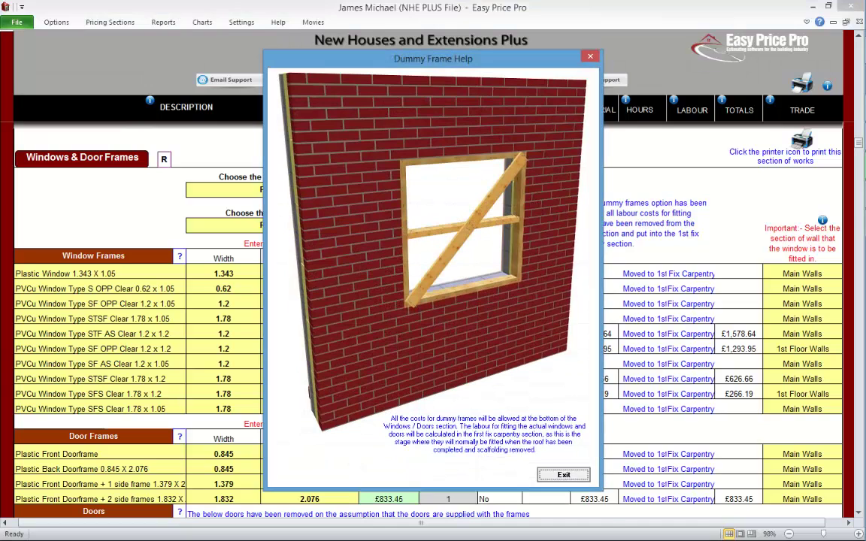
{"action": "left_click", "coordinate": [563, 474]}
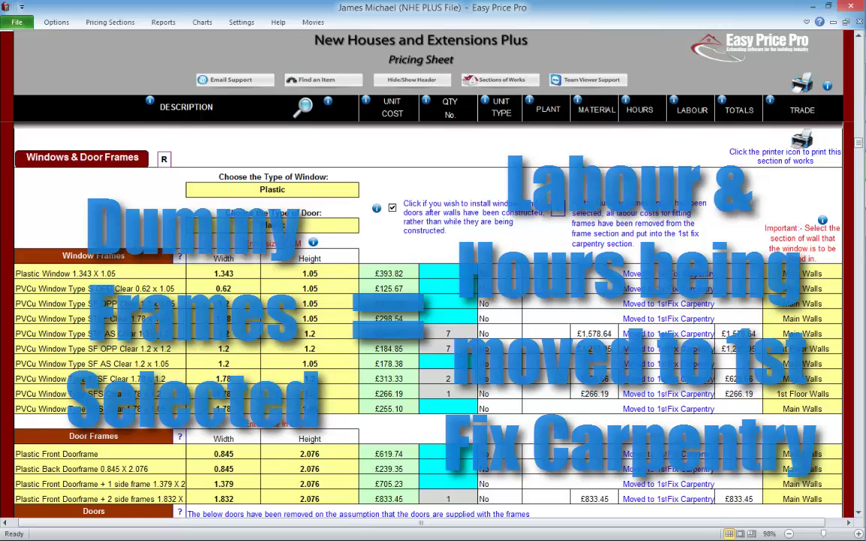
View the help illustration for the Dummy Frames timber near the end of the Windows & Door Frames section.
{"action": "left_click", "coordinate": [858, 513]}
{"action": "left_click", "coordinate": [858, 512]}
{"action": "scroll", "coordinate": [858, 512], "scroll_direction": "down", "scroll_amount": 10}
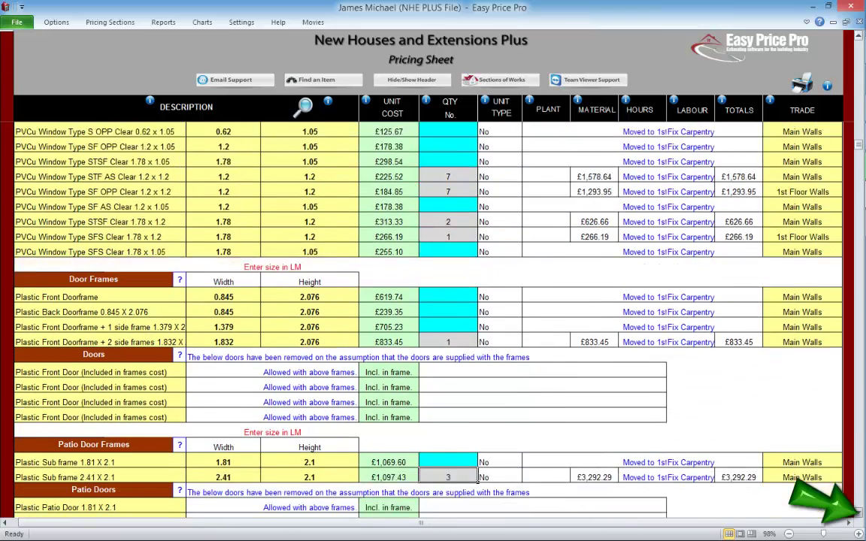
{"action": "scroll", "coordinate": [858, 513], "scroll_direction": "down", "scroll_amount": 9}
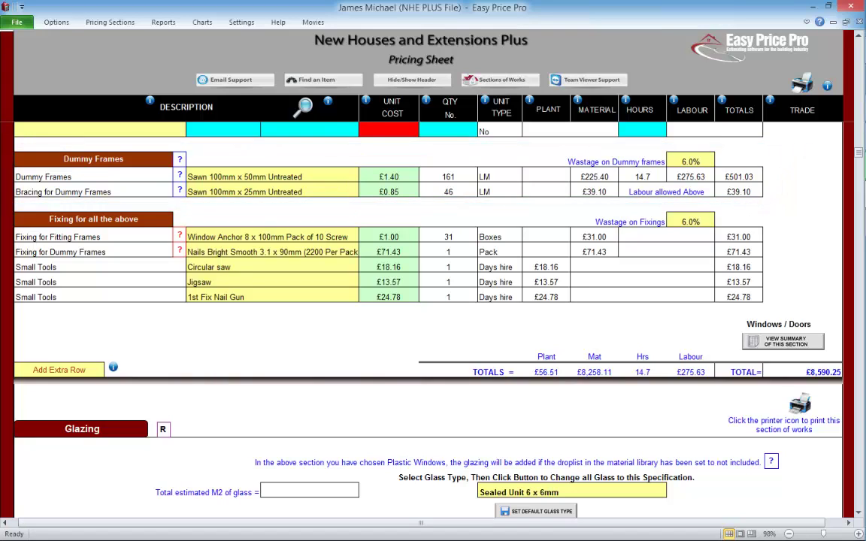
{"action": "left_click", "coordinate": [179, 159]}
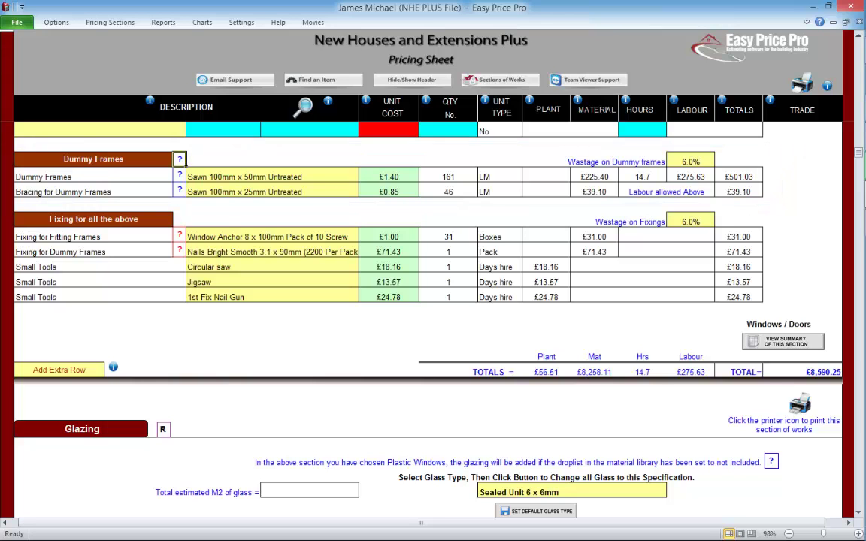
{"action": "left_click", "coordinate": [181, 175]}
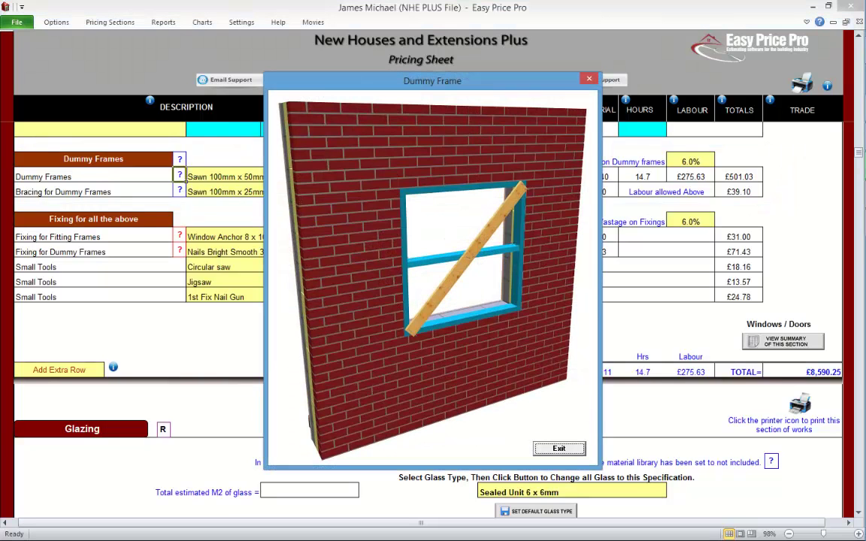
{"action": "left_click", "coordinate": [559, 449]}
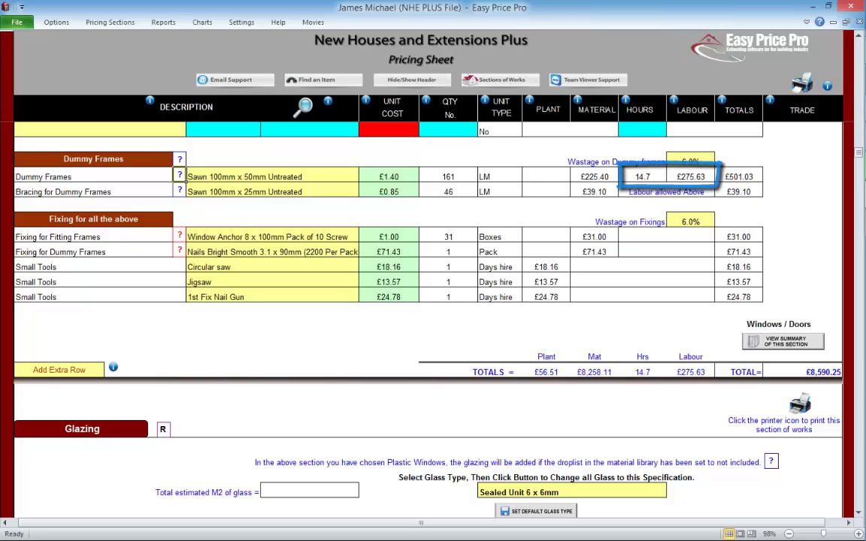
View the help for the dummy frame bracing and for the dummy frame fixings.
{"action": "left_click", "coordinate": [180, 190]}
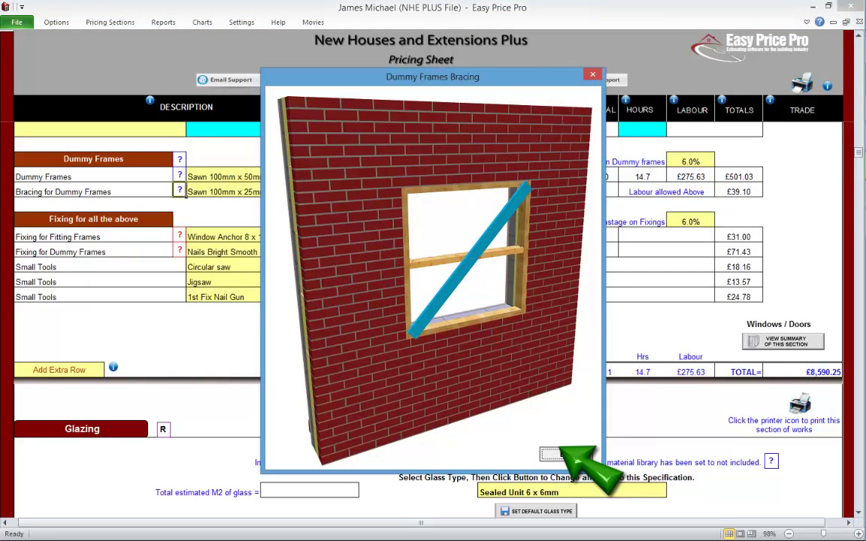
{"action": "left_click", "coordinate": [565, 454]}
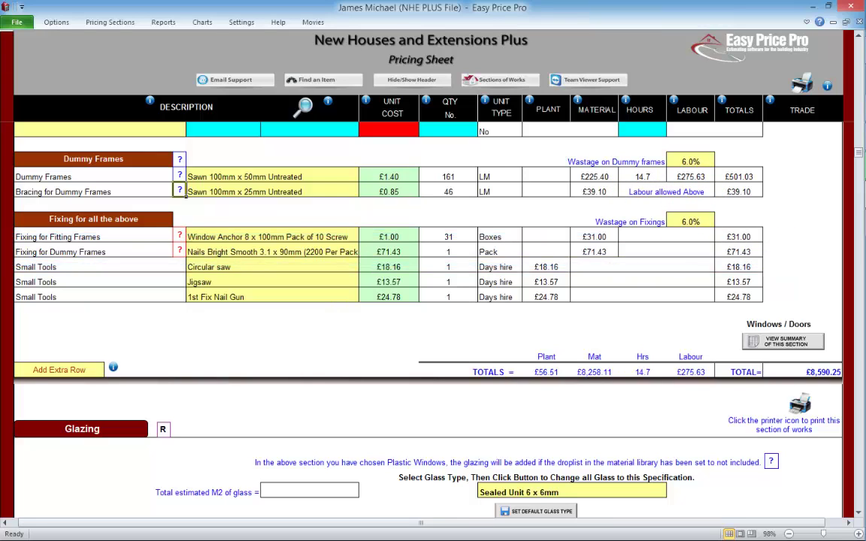
{"action": "left_click", "coordinate": [179, 250]}
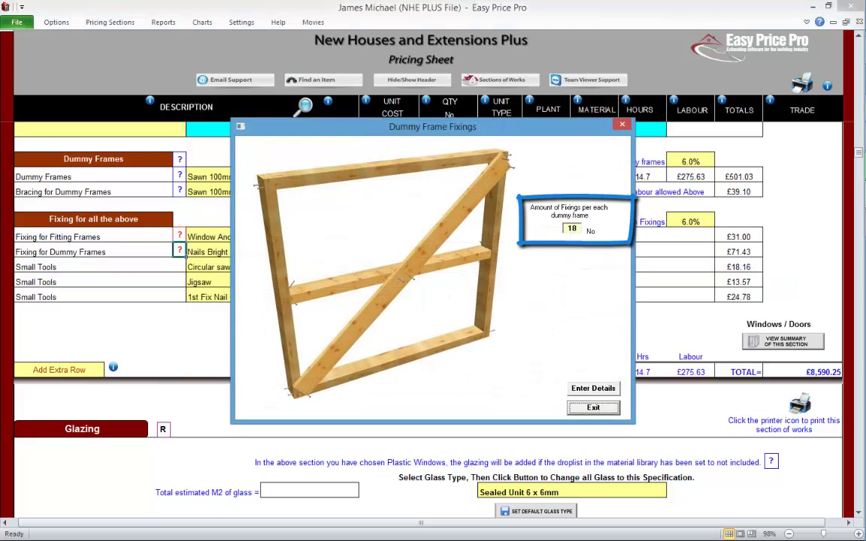
{"action": "left_click", "coordinate": [593, 407]}
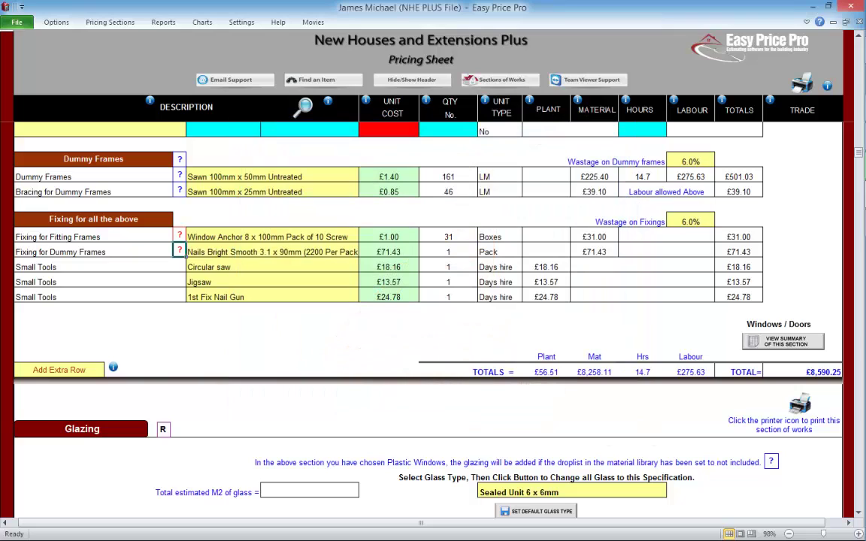
Turn off installing windows and doors after the walls, check the frames' hours and labour, and turn the option back on.
{"action": "left_click", "coordinate": [858, 36]}
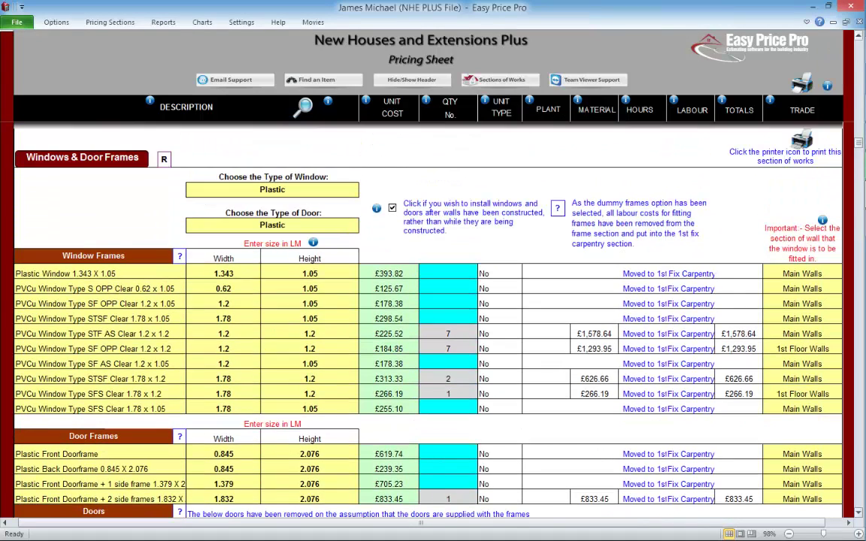
{"action": "left_click", "coordinate": [393, 208]}
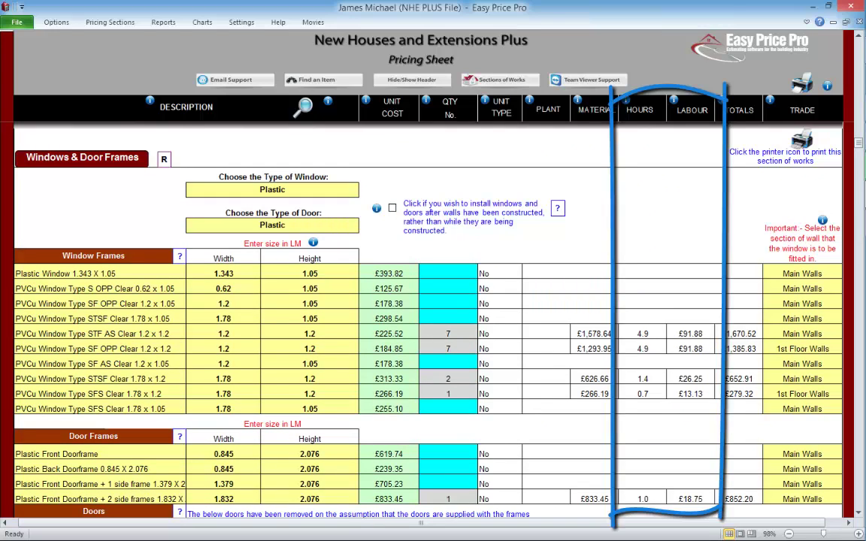
{"action": "scroll", "coordinate": [428, 316], "scroll_direction": "down", "scroll_amount": 4}
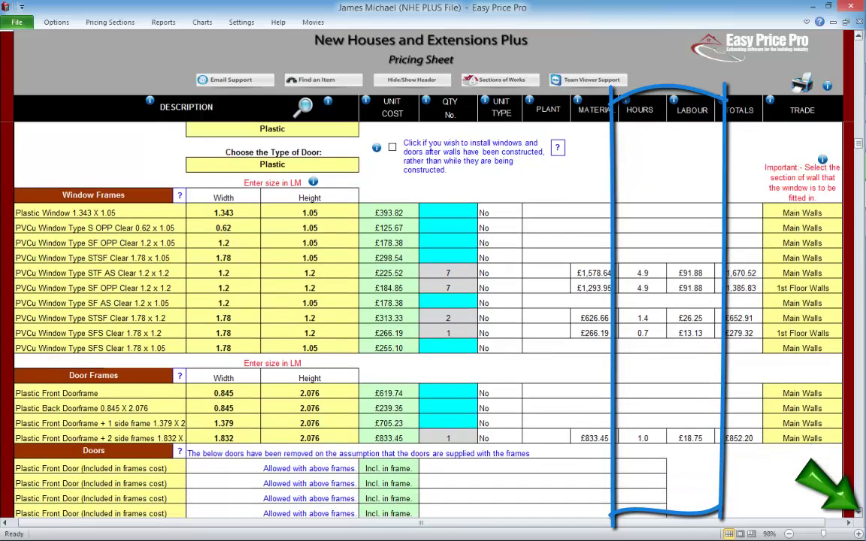
{"action": "scroll", "coordinate": [429, 316], "scroll_direction": "down", "scroll_amount": 1}
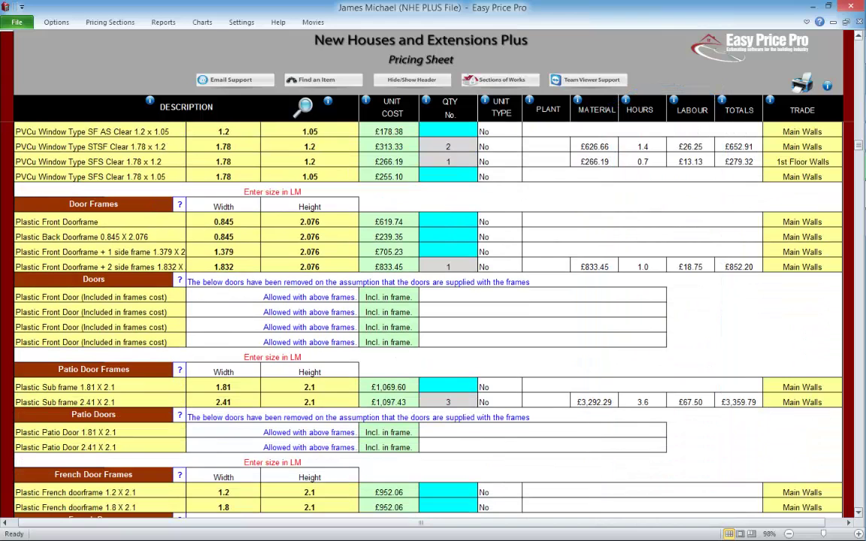
{"action": "scroll", "coordinate": [428, 315], "scroll_direction": "up", "scroll_amount": 5}
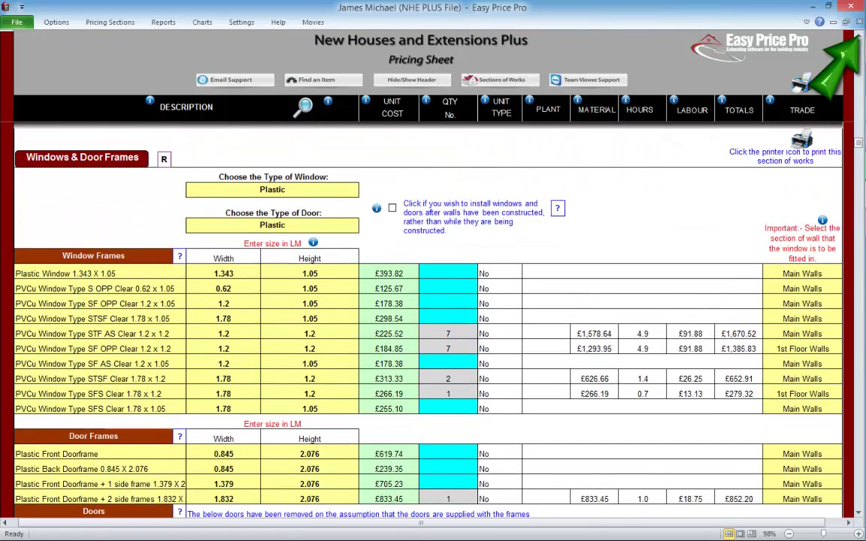
{"action": "left_click", "coordinate": [392, 208]}
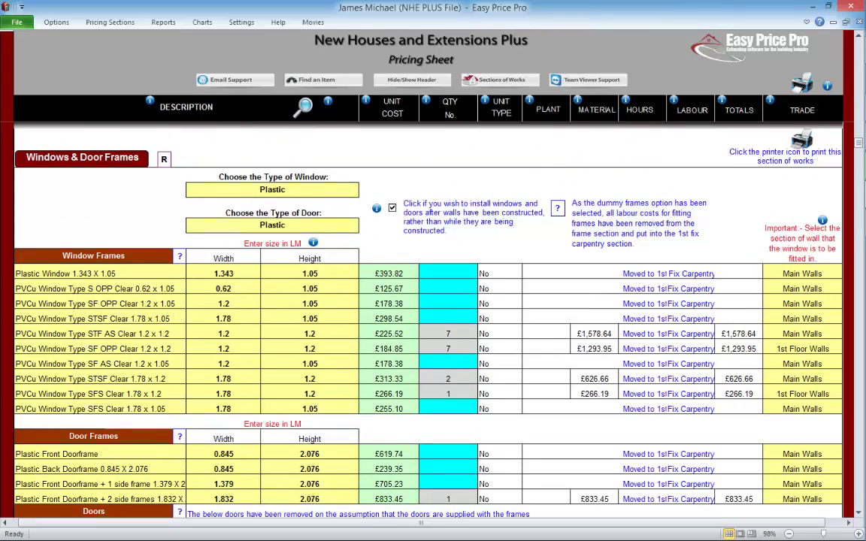
Choose PVCu Window Type SFS Clear 1.78 x 1.2 in the first empty row under Other Frames.
{"action": "scroll", "coordinate": [173, 331], "scroll_direction": "down", "scroll_amount": 18}
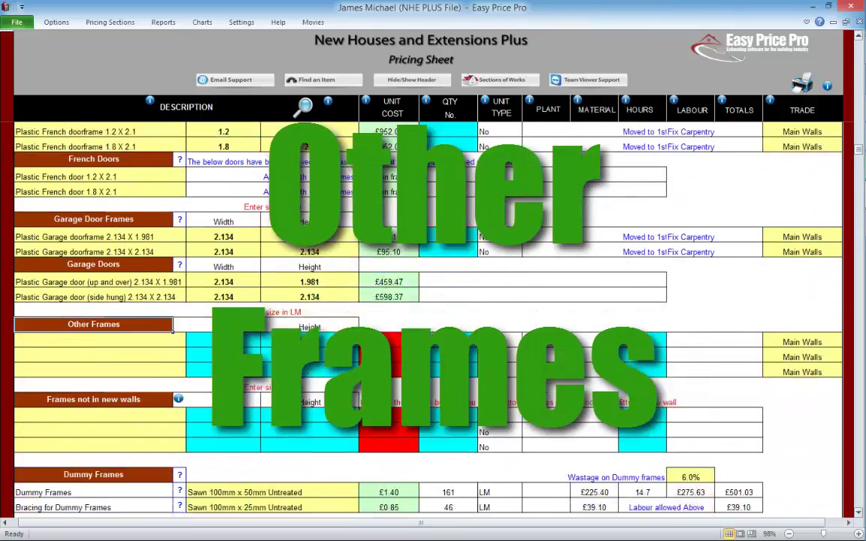
{"action": "scroll", "coordinate": [428, 300], "scroll_direction": "down", "scroll_amount": 3}
{"action": "left_click", "coordinate": [182, 220]}
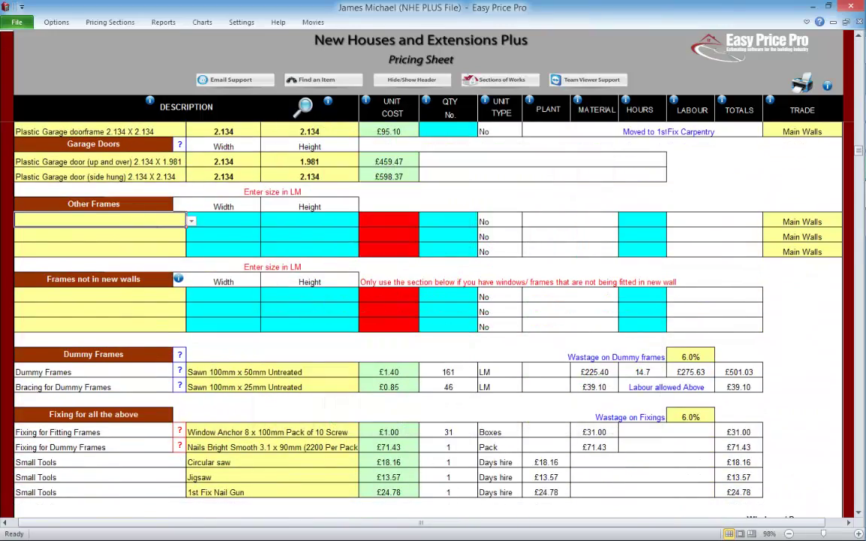
{"action": "left_click", "coordinate": [191, 221]}
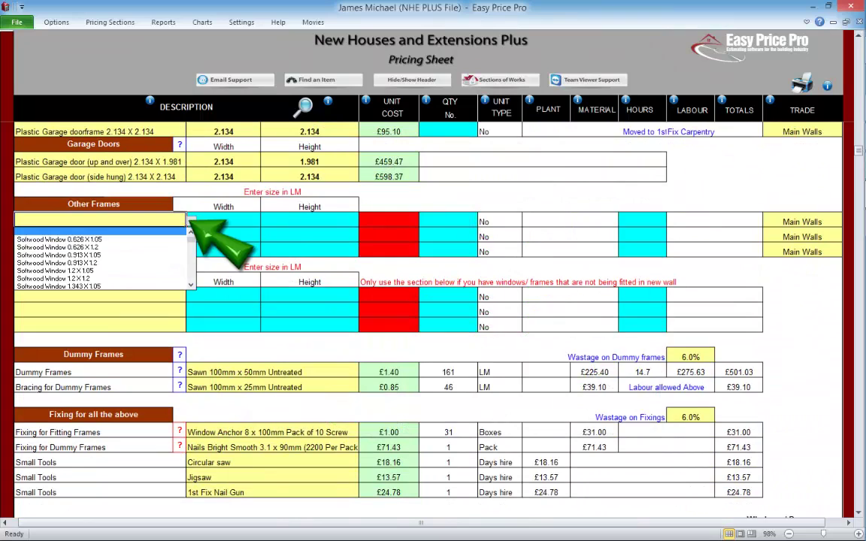
{"action": "left_click", "coordinate": [190, 283]}
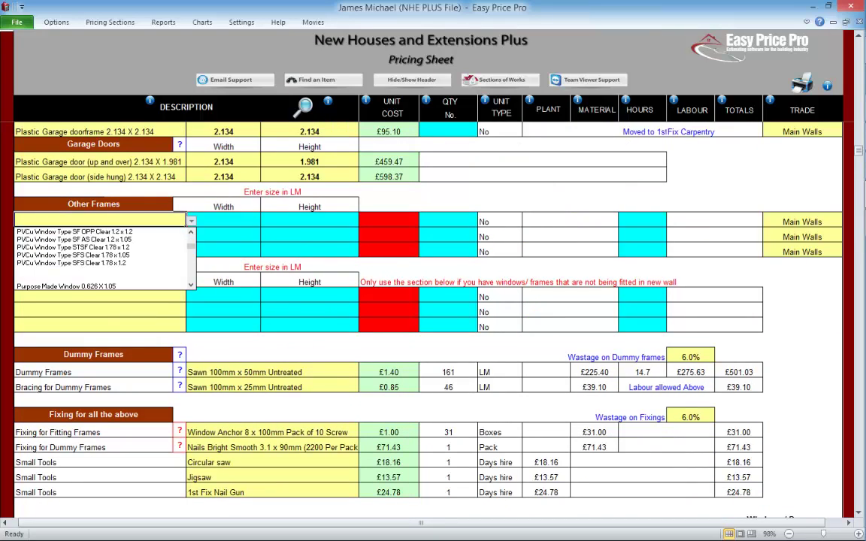
{"action": "left_click", "coordinate": [113, 263]}
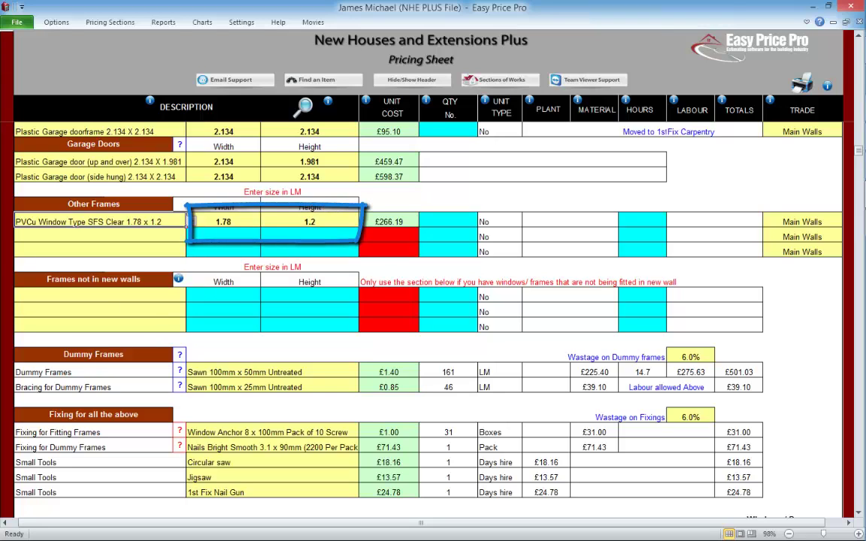
Enter a quantity of 1 and 3 labour hours for the PVCu window under Other Frames.
{"action": "left_click", "coordinate": [448, 222]}
{"action": "type", "text": "1"}
{"action": "key", "text": "Return"}
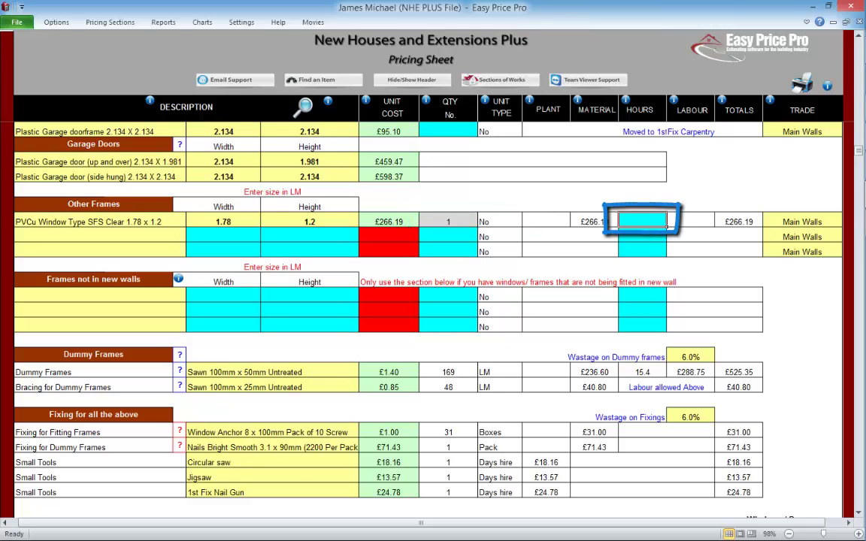
{"action": "left_click", "coordinate": [661, 223]}
{"action": "type", "text": "3"}
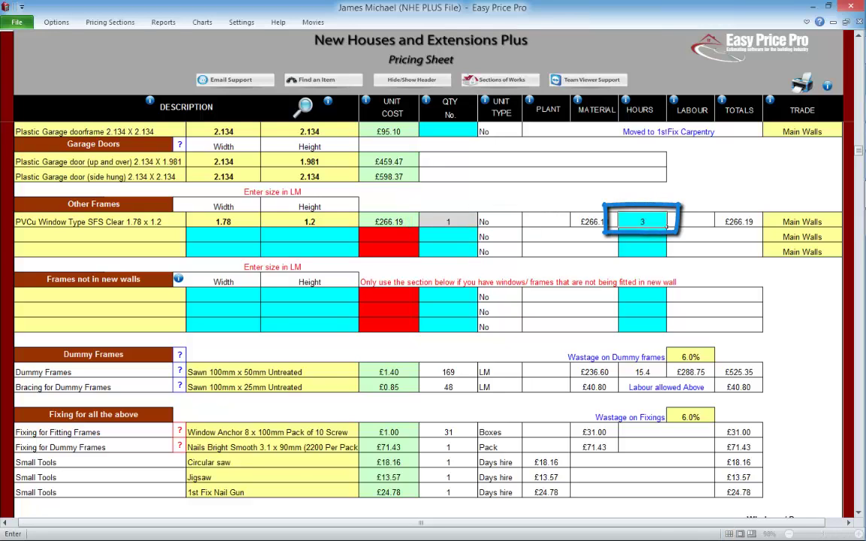
{"action": "key", "text": "Return"}
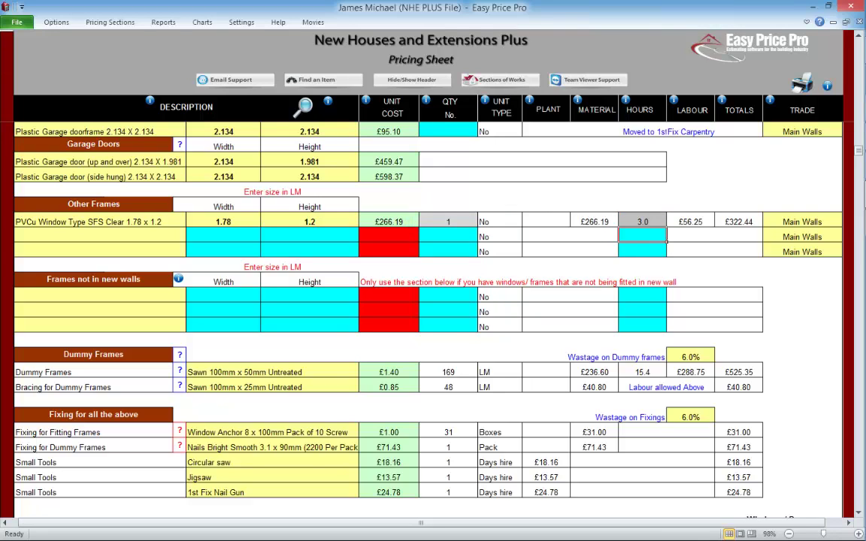
Set the trade of the PVCu window under Other Frames to 1st Floor Walls.
{"action": "left_click", "coordinate": [806, 222]}
{"action": "left_click", "coordinate": [847, 222]}
{"action": "left_click", "coordinate": [785, 247]}
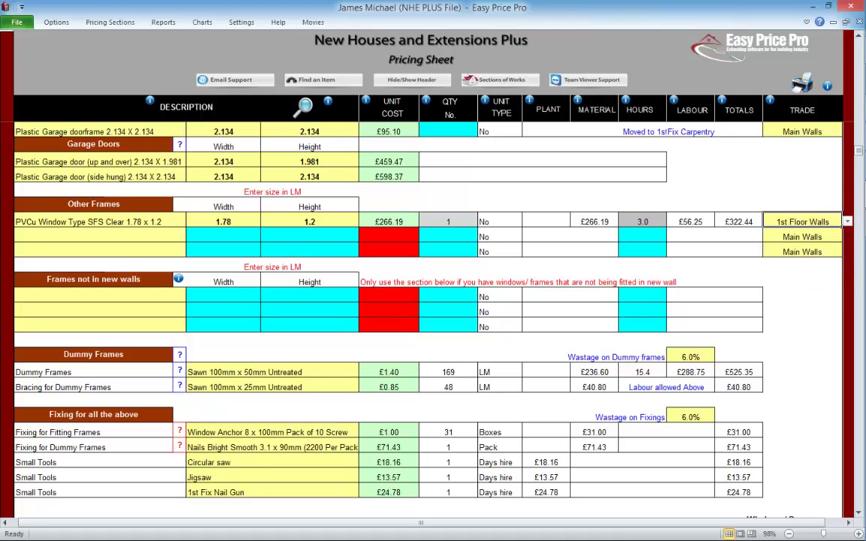
Clear the PVCu window and all its entries from the Other Frames row, returning the row's trade to Main Walls.
{"action": "left_click", "coordinate": [100, 222]}
{"action": "left_click", "coordinate": [191, 222]}
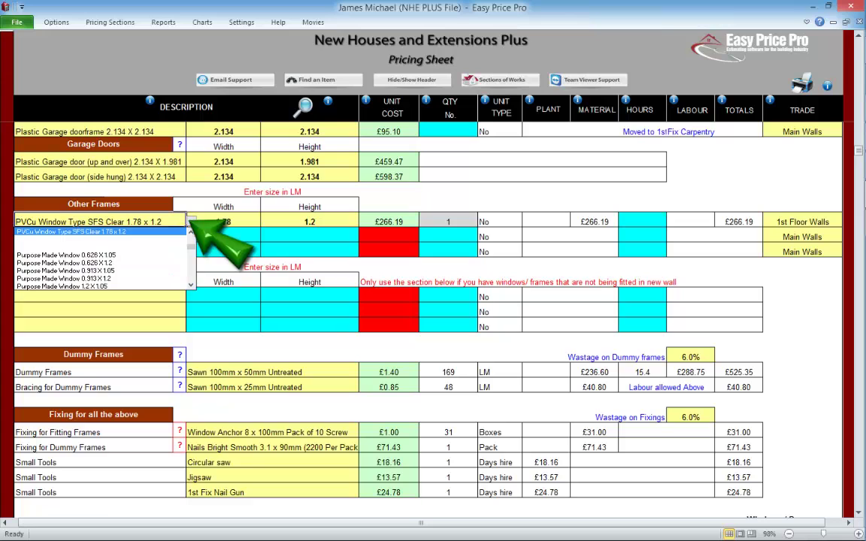
{"action": "left_click", "coordinate": [101, 246]}
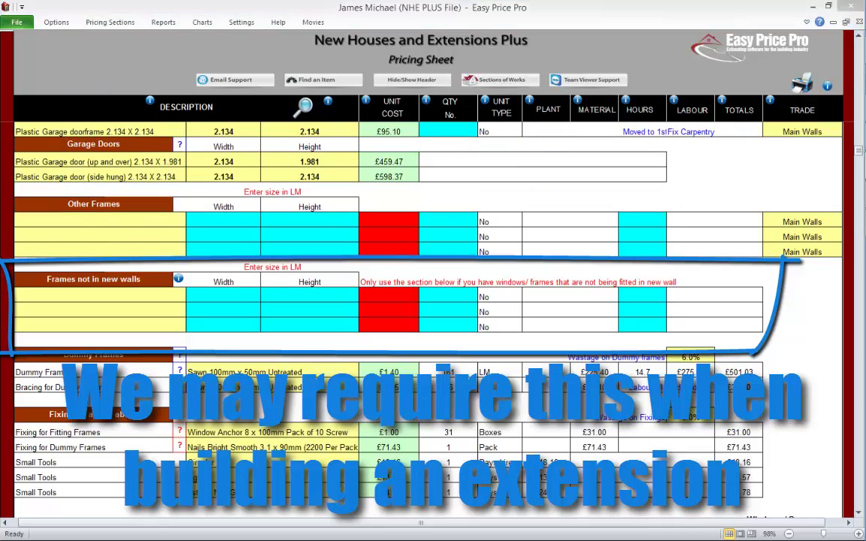
Read the information on using the Frames not in new walls section.
{"action": "left_click", "coordinate": [178, 278]}
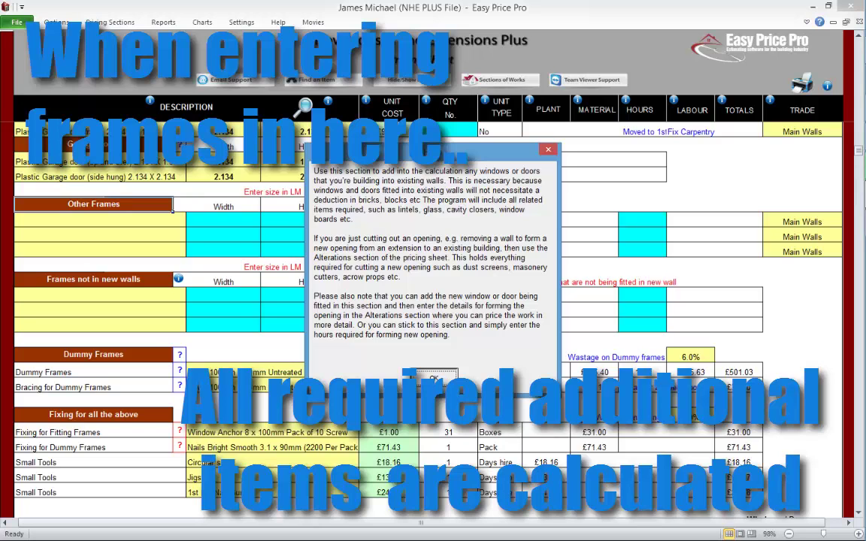
{"action": "left_click", "coordinate": [434, 377]}
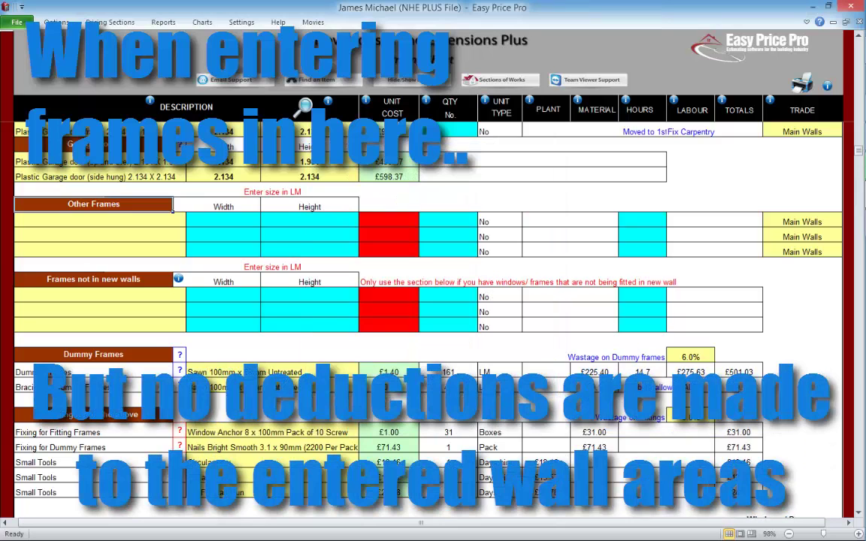
Add Softwood Window 0.913 X 1.05 to the first row of Frames not in new walls, with a quantity of 2 and 6 hours.
{"action": "left_click", "coordinate": [146, 294]}
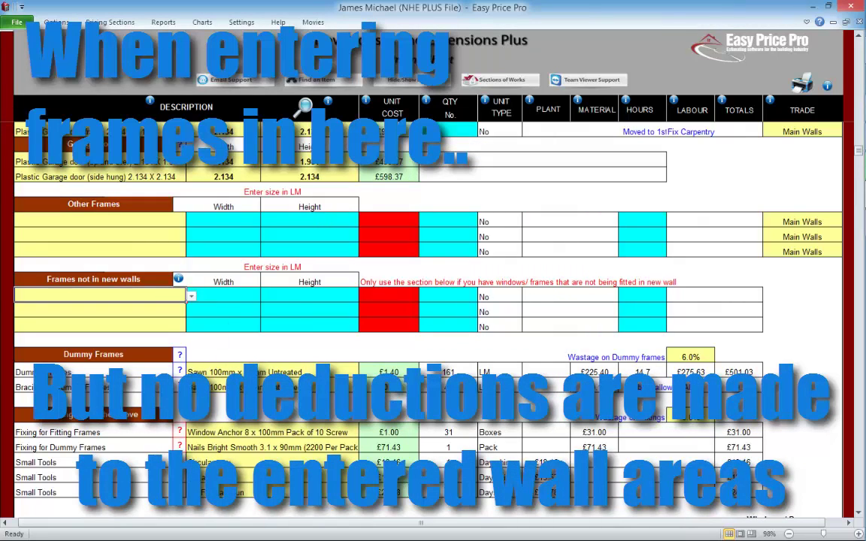
{"action": "left_click", "coordinate": [190, 295]}
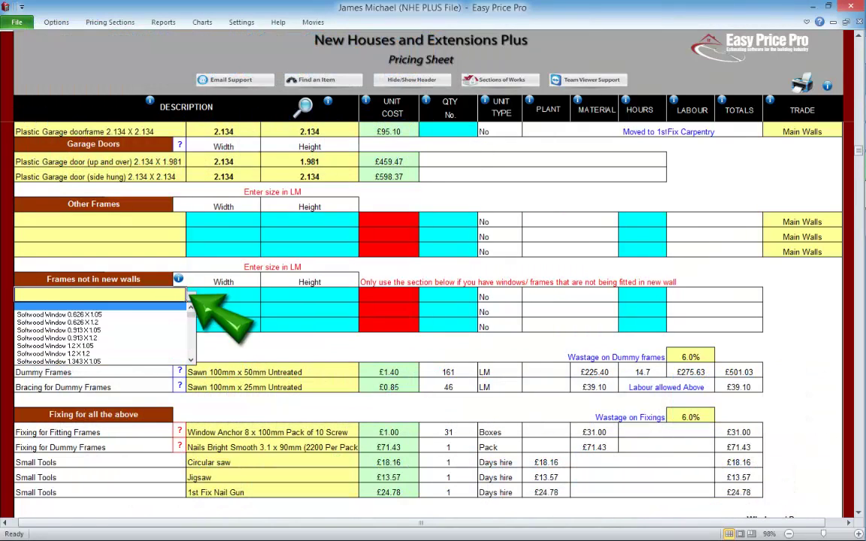
{"action": "left_click", "coordinate": [90, 330]}
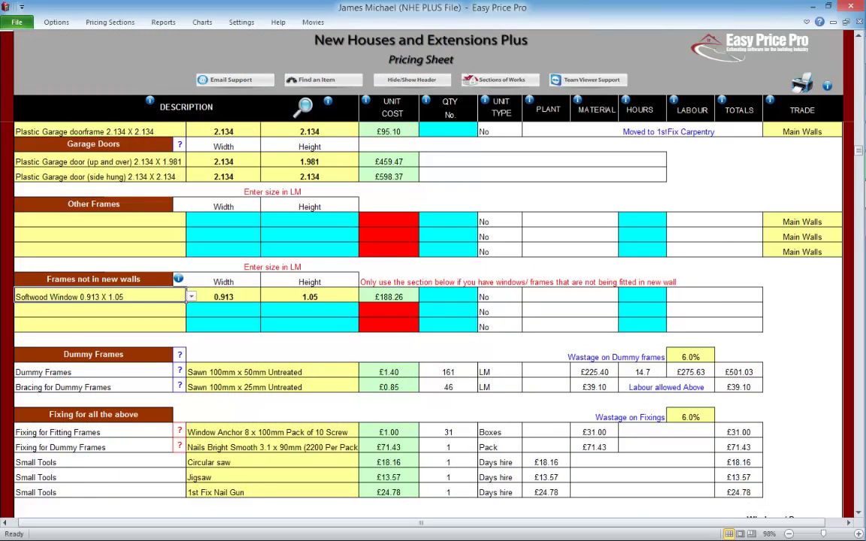
{"action": "left_click", "coordinate": [448, 297]}
{"action": "type", "text": "2"}
{"action": "key", "text": "Return"}
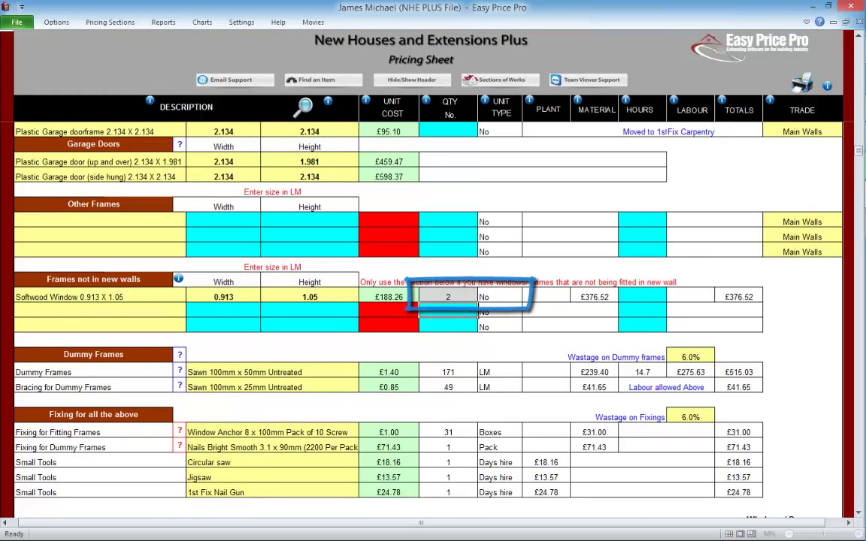
{"action": "left_click", "coordinate": [661, 297]}
{"action": "type", "text": "6"}
{"action": "key", "text": "Return"}
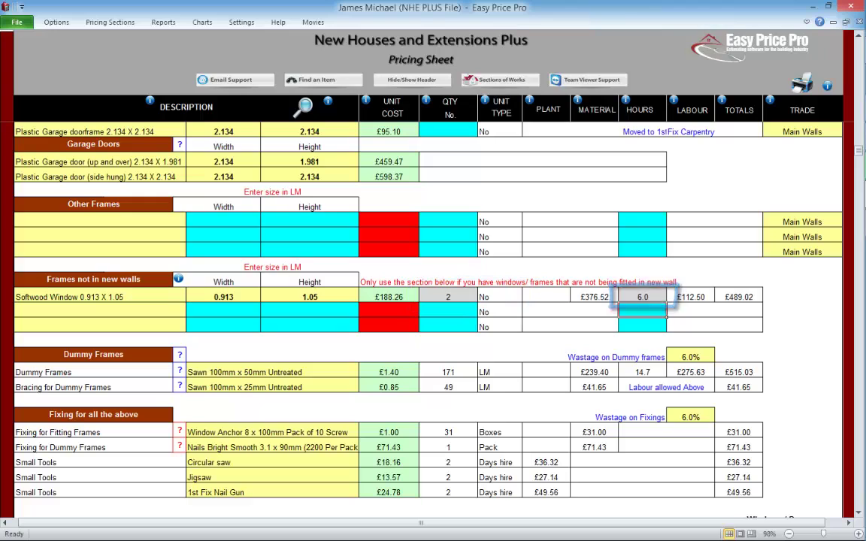
Clear the softwood window's quantity, hours and description from the first row of Frames not in new walls.
{"action": "left_click", "coordinate": [448, 297]}
{"action": "key", "text": "BackSpace"}
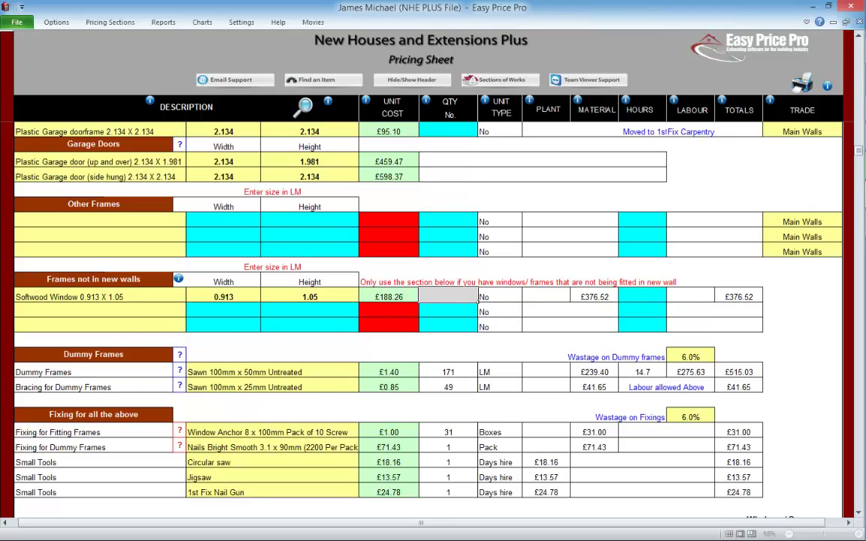
{"action": "key", "text": "Return"}
{"action": "left_click", "coordinate": [99, 297]}
{"action": "left_click", "coordinate": [191, 297]}
{"action": "left_click", "coordinate": [191, 307]}
{"action": "left_click", "coordinate": [191, 307]}
{"action": "left_click", "coordinate": [190, 307]}
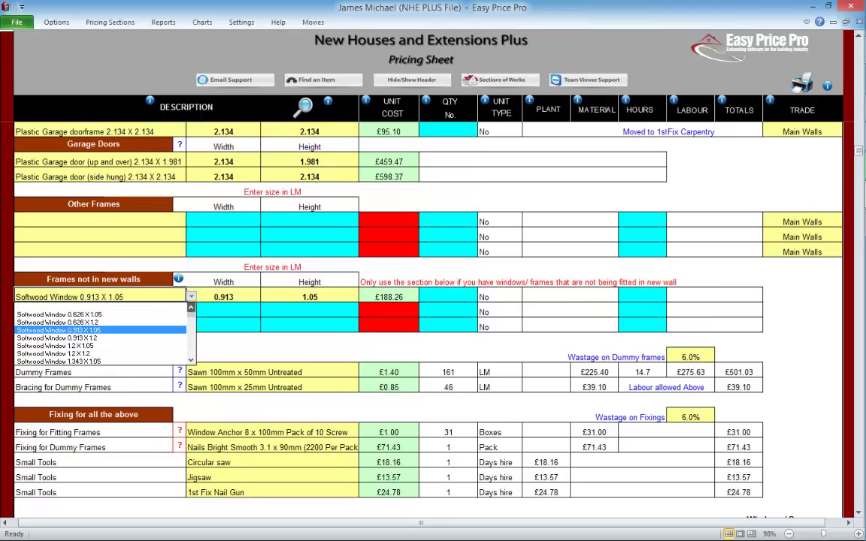
{"action": "left_click", "coordinate": [103, 307]}
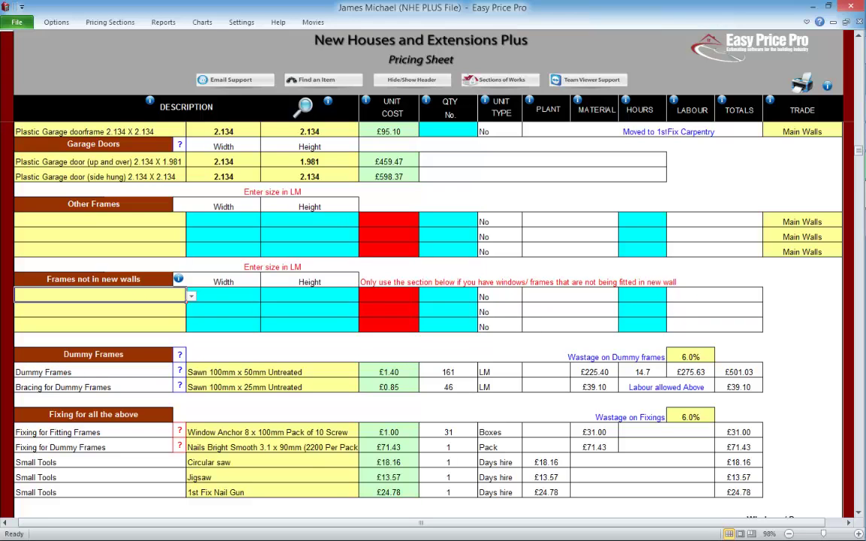
View the fixing details for fitting frames and for dummy frames without changing them.
{"action": "scroll", "coordinate": [186, 296], "scroll_direction": "down", "scroll_amount": 4}
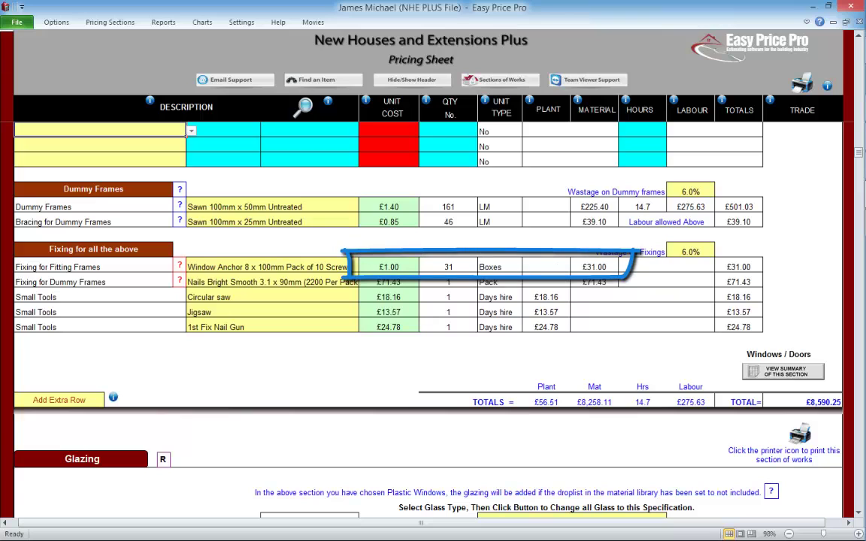
{"action": "left_click", "coordinate": [179, 265]}
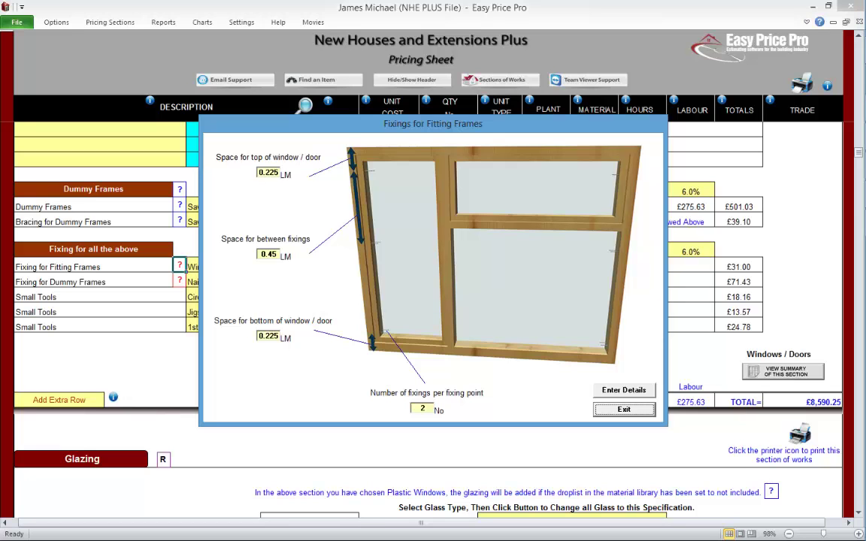
{"action": "key", "text": "Return"}
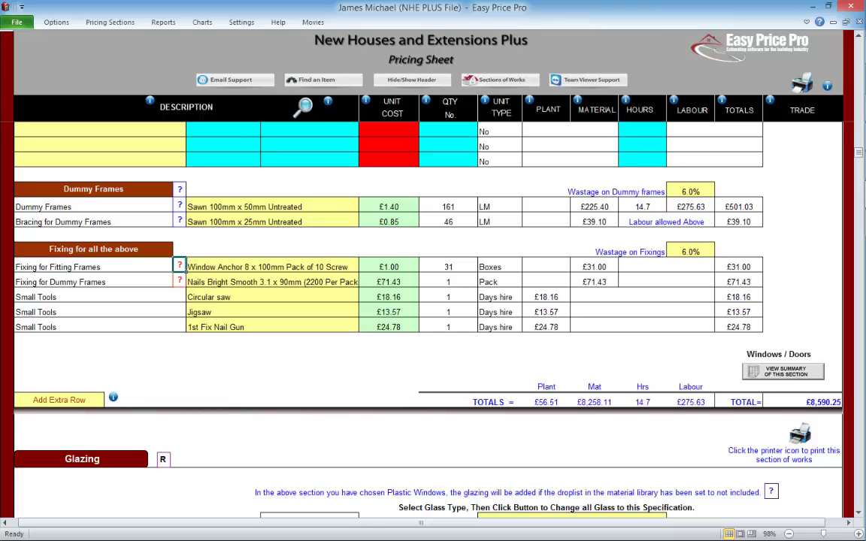
{"action": "left_click", "coordinate": [180, 280]}
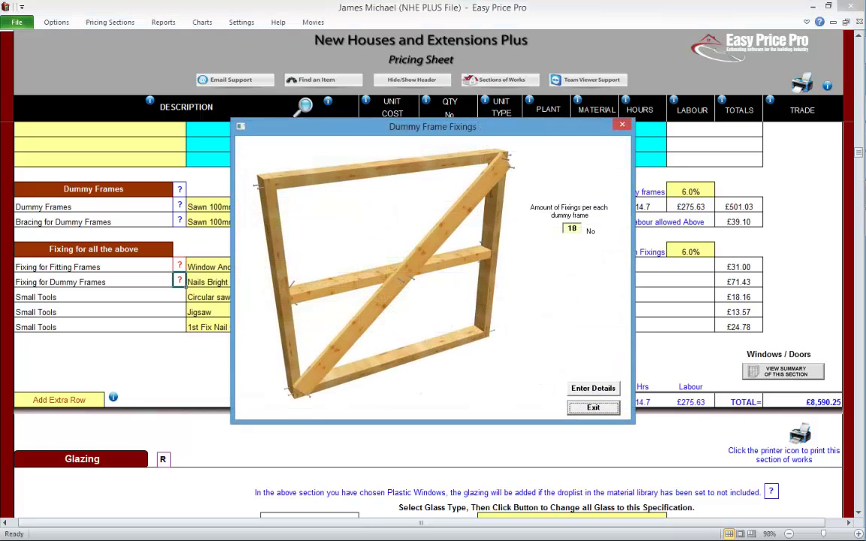
{"action": "key", "text": "Return"}
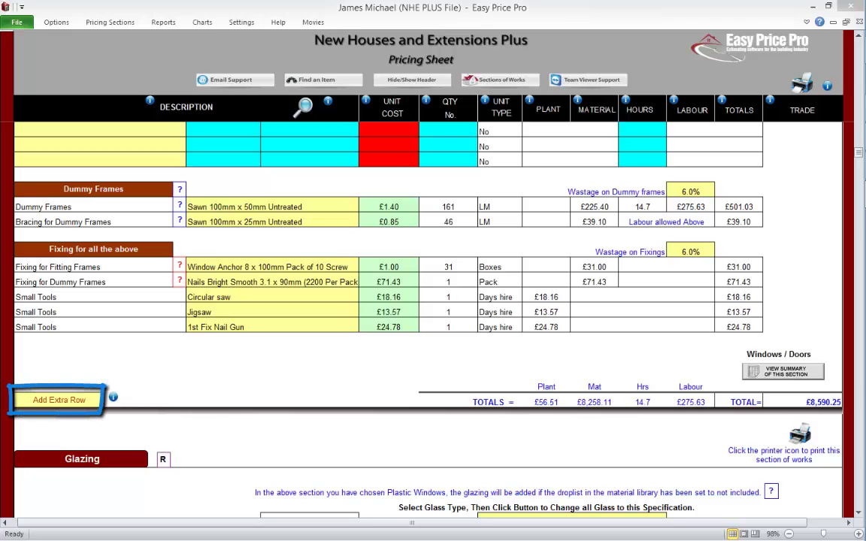
Read the information on adding an extra row, and view the summary for the Windows / Doors section.
{"action": "left_click", "coordinate": [94, 282]}
{"action": "left_click", "coordinate": [114, 397]}
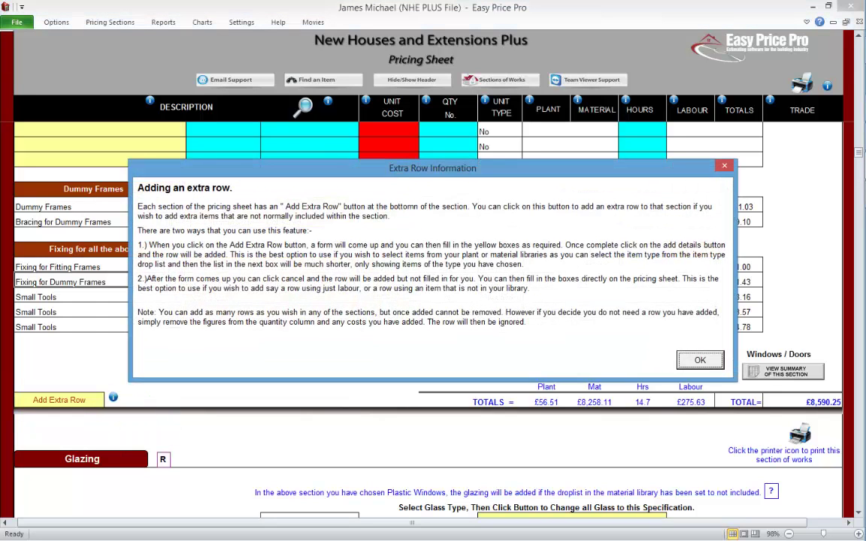
{"action": "left_click", "coordinate": [699, 360]}
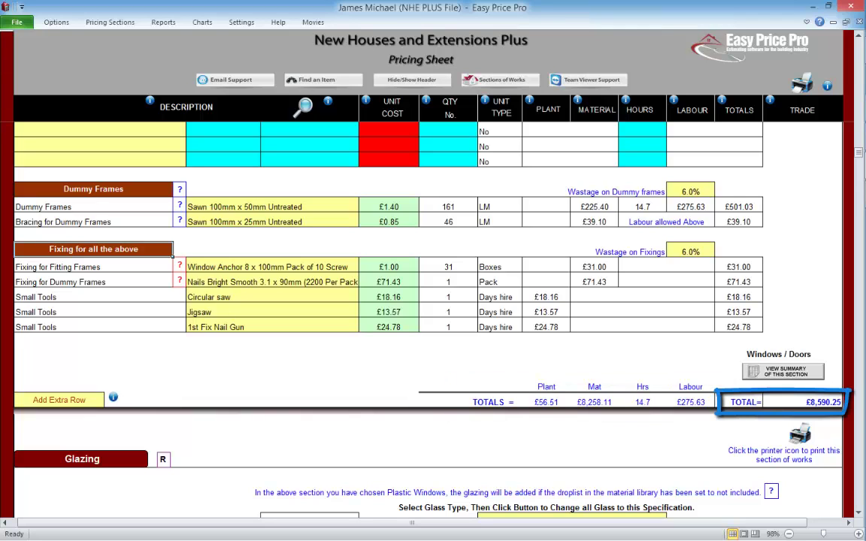
{"action": "left_click", "coordinate": [783, 371]}
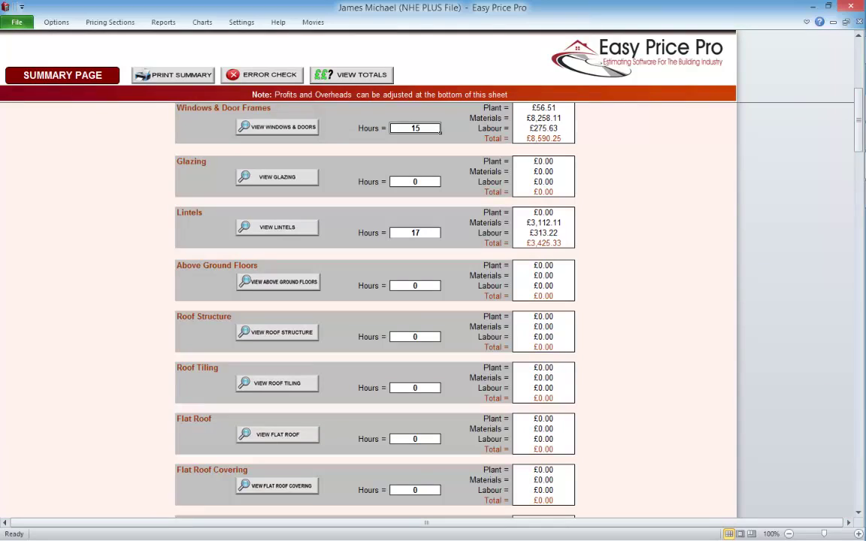